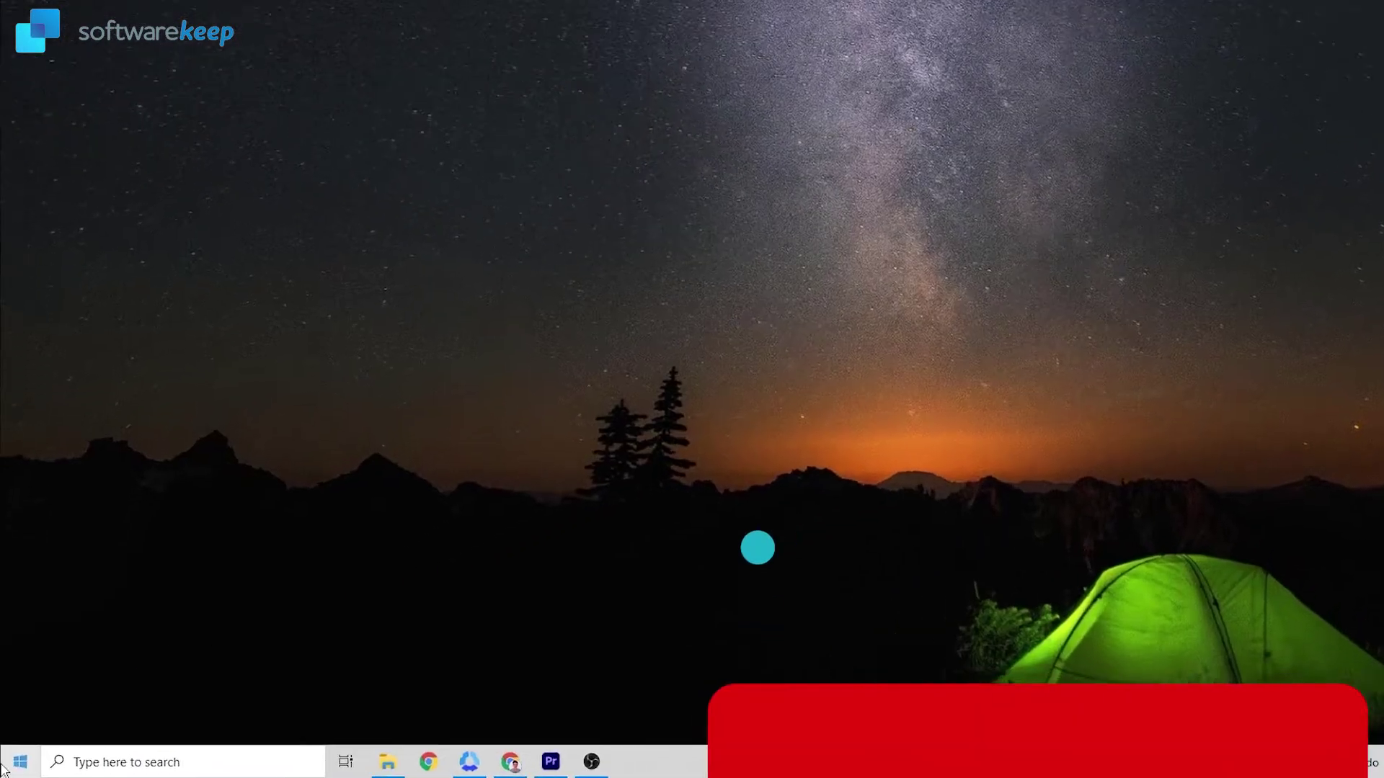
Search the computer for vlc and launch VLC media player
left_click(17, 764)
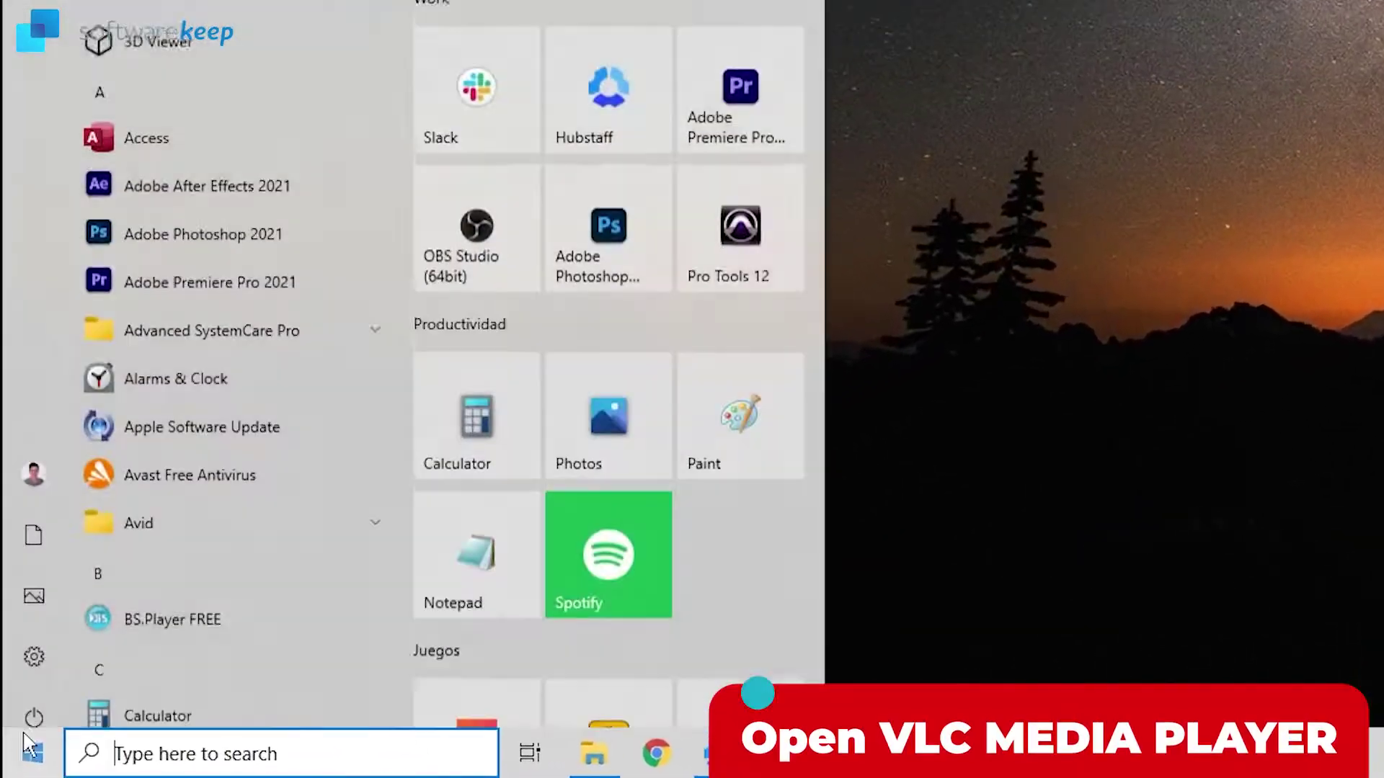
type("vlc")
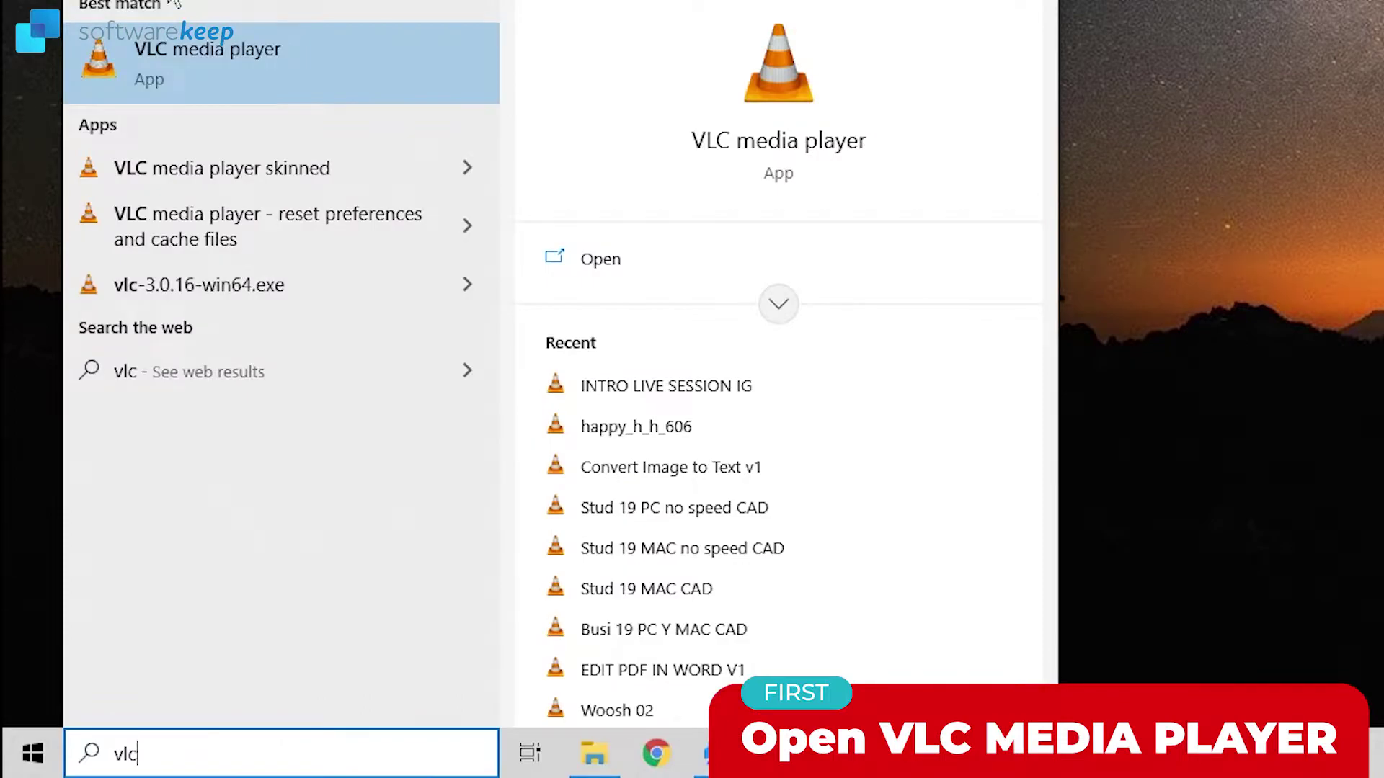
left_click(281, 58)
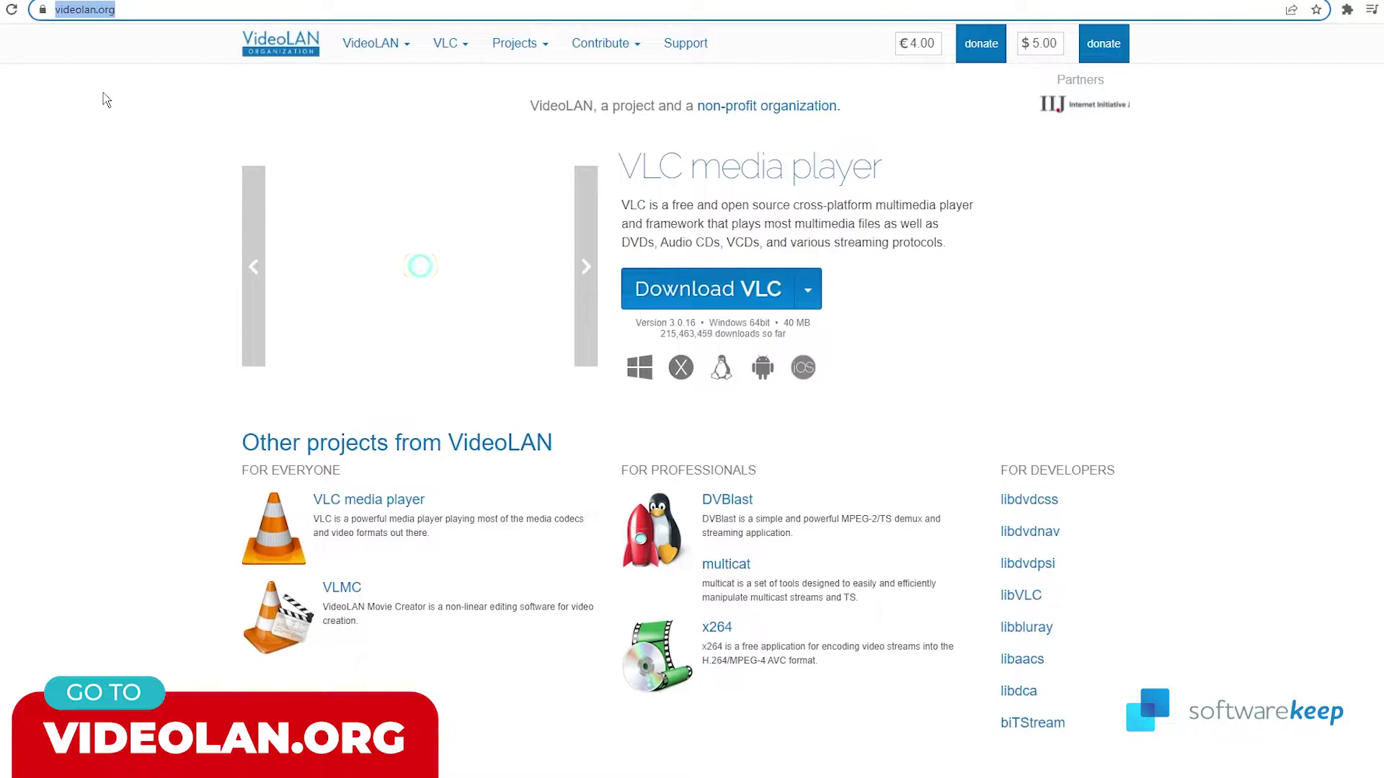
Examine the VLC download options for the different operating systems on the videolan.org page
left_click(1199, 310)
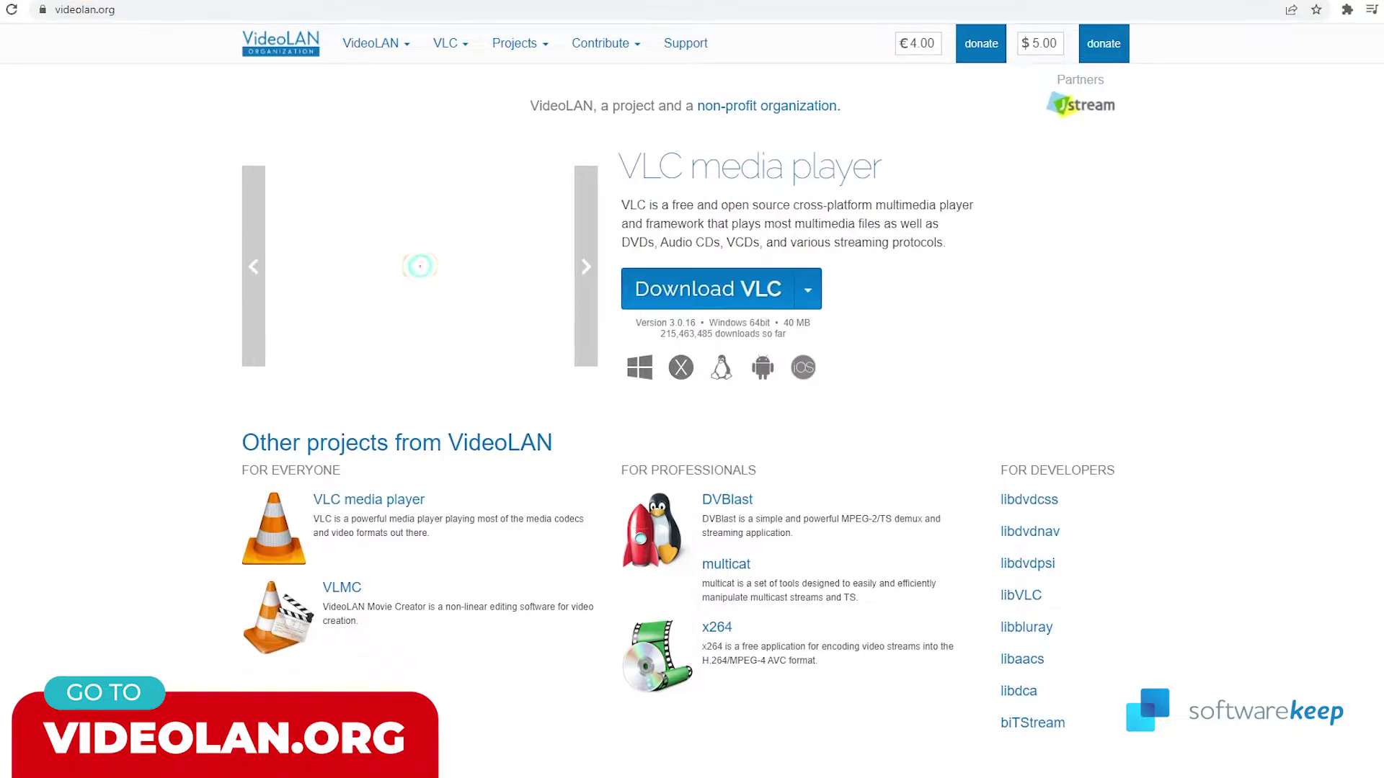
scroll(679, 397, "down", 1)
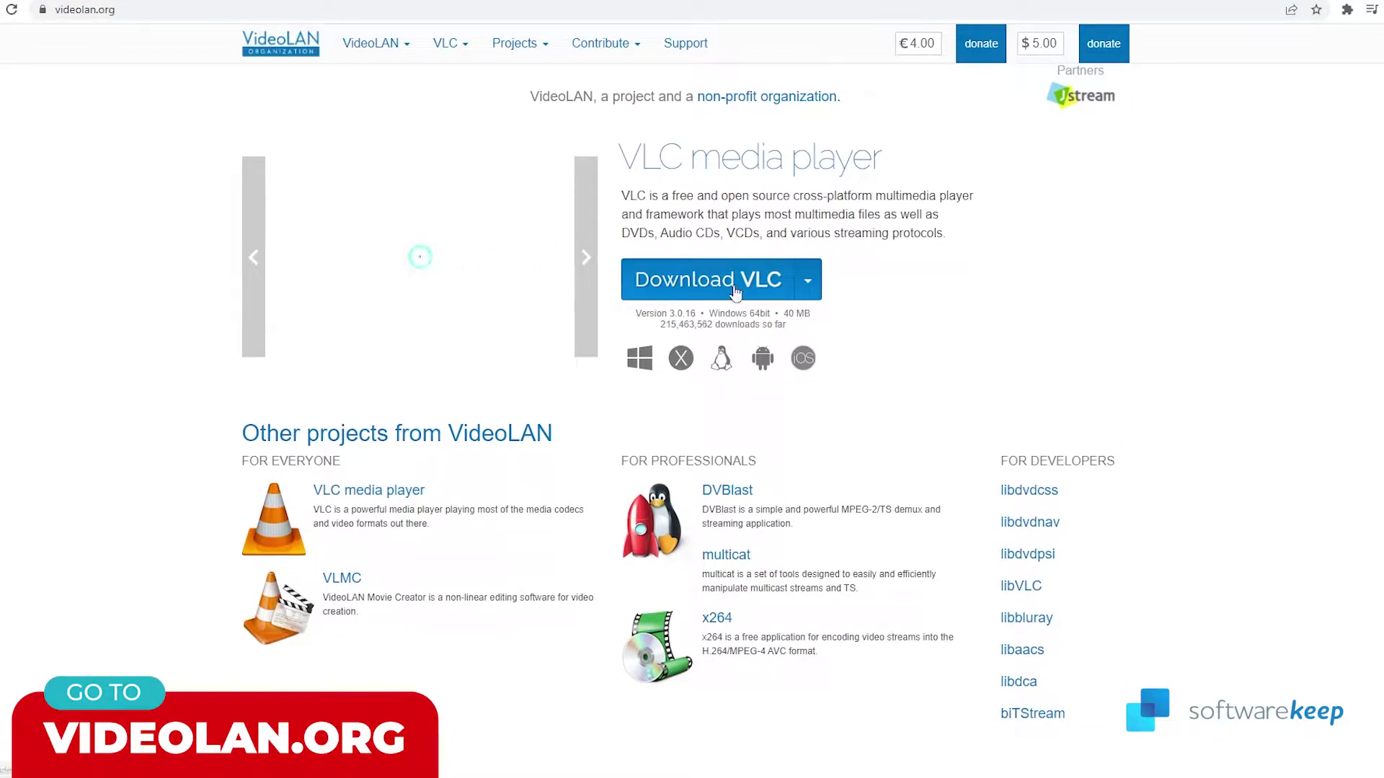
left_click(810, 283)
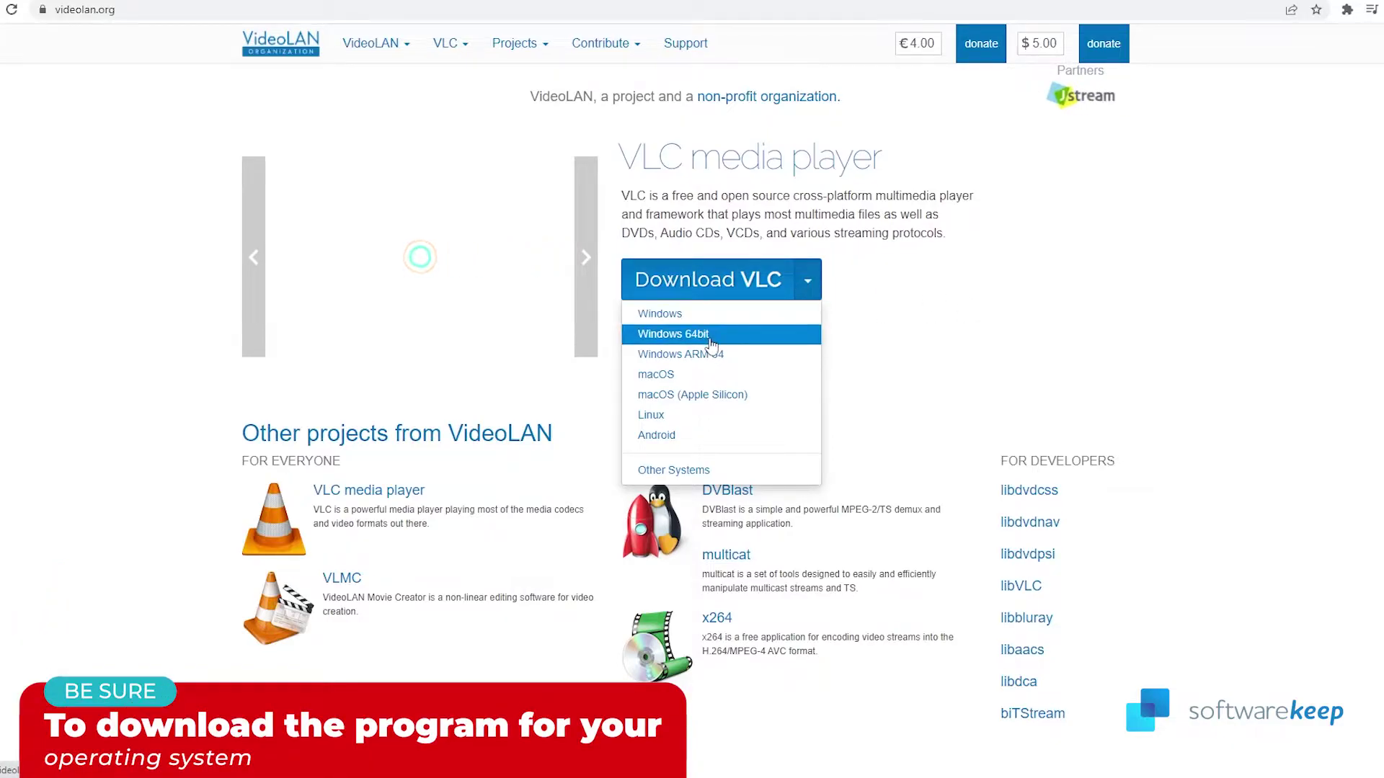
left_click(1013, 300)
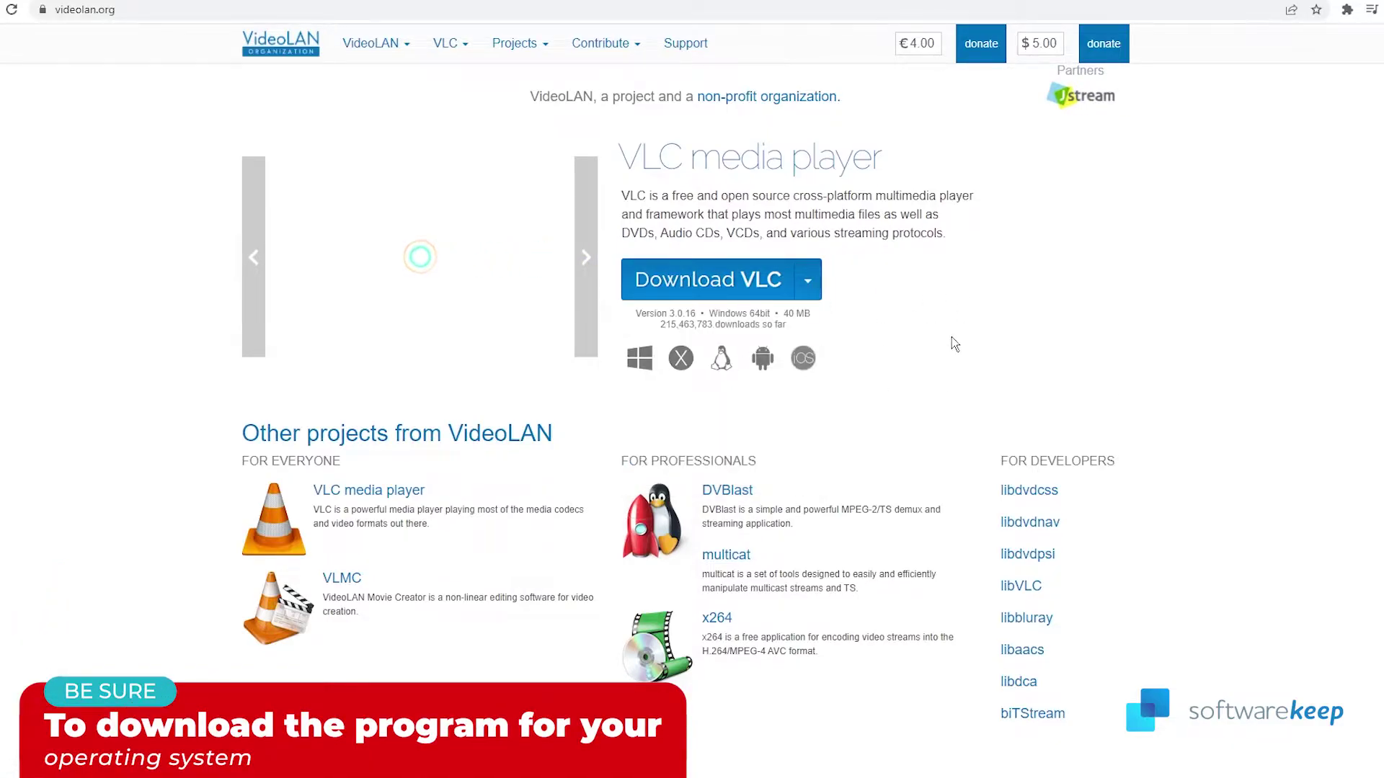
left_click_drag(636, 314, 700, 316)
left_click(862, 343)
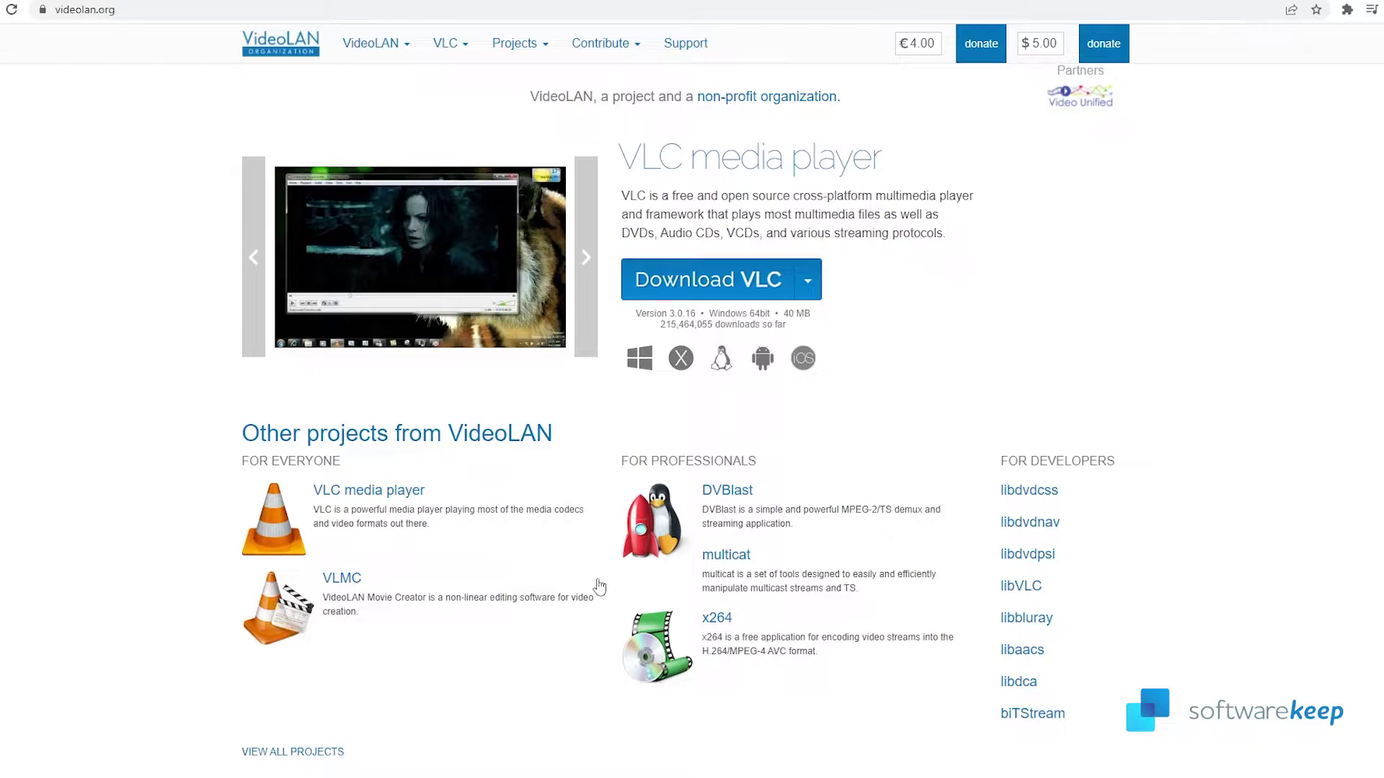
Switch to File Explorer and check the system type in the properties of This PC, closing the settings and minimizing Explorer when finished
key("alt+Tab")
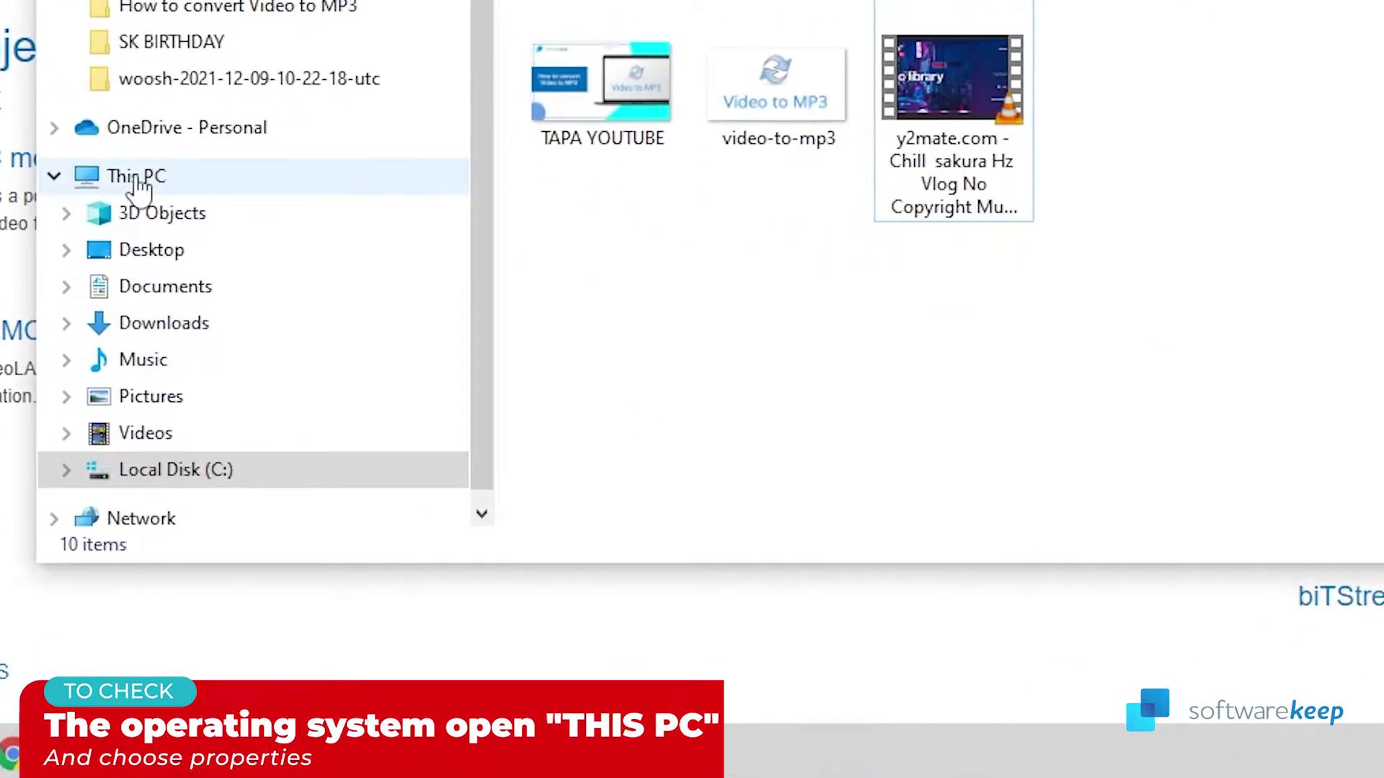
right_click(418, 504)
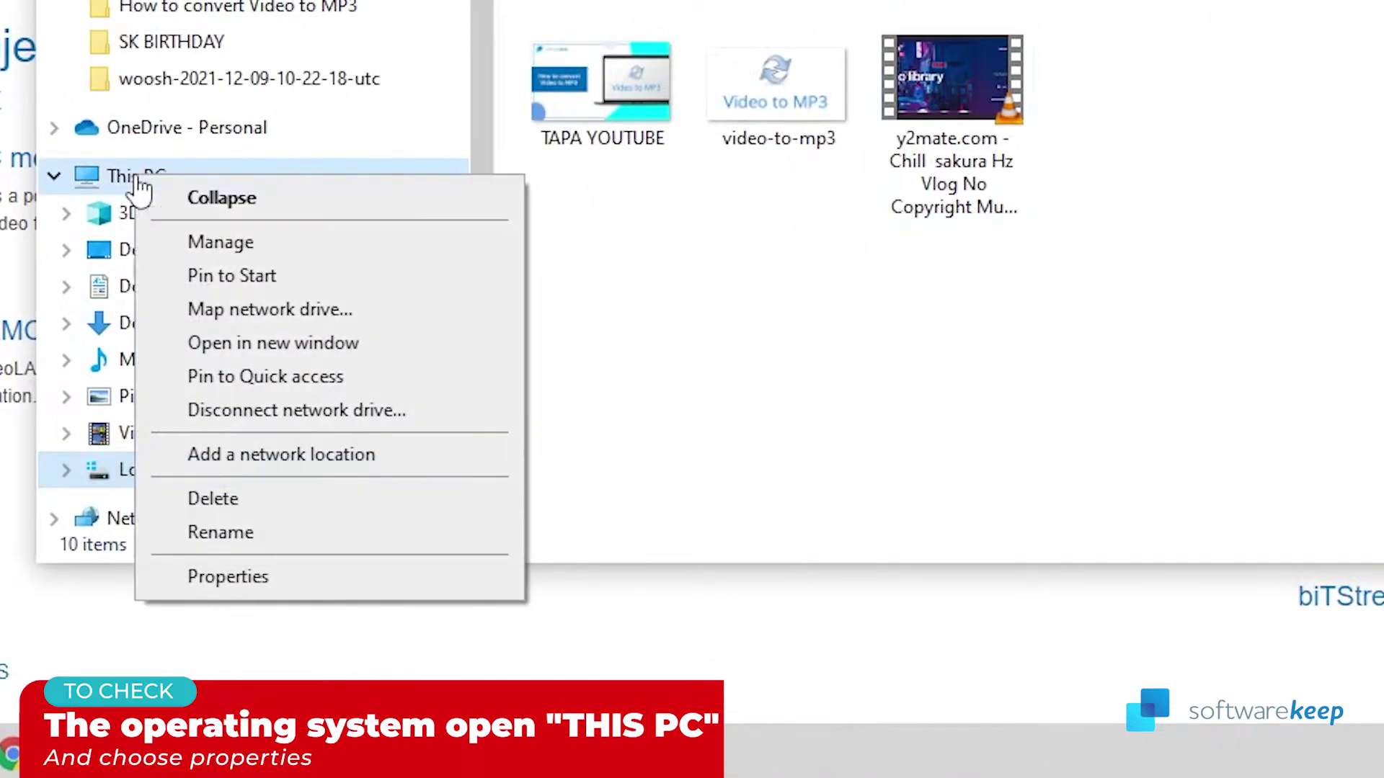
left_click(247, 577)
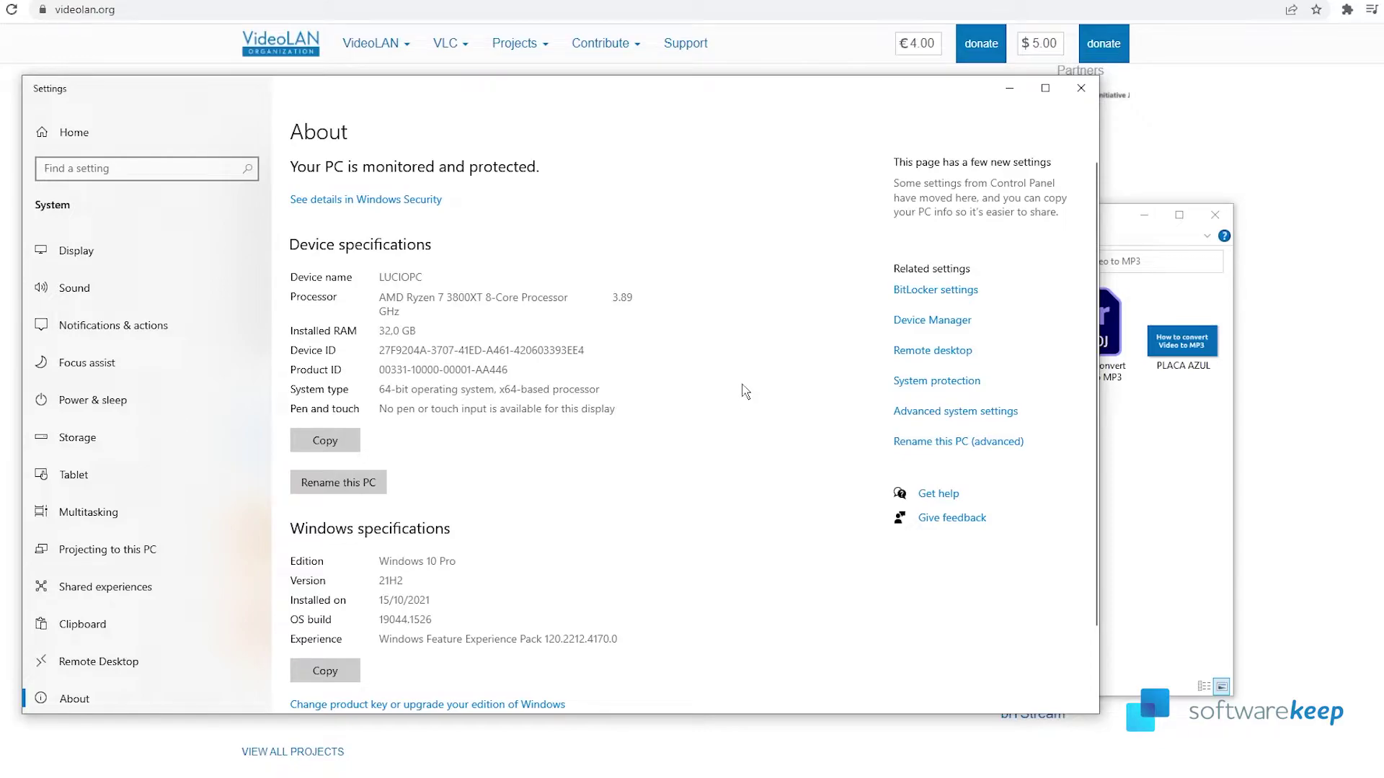
left_click(1080, 88)
left_click(1144, 215)
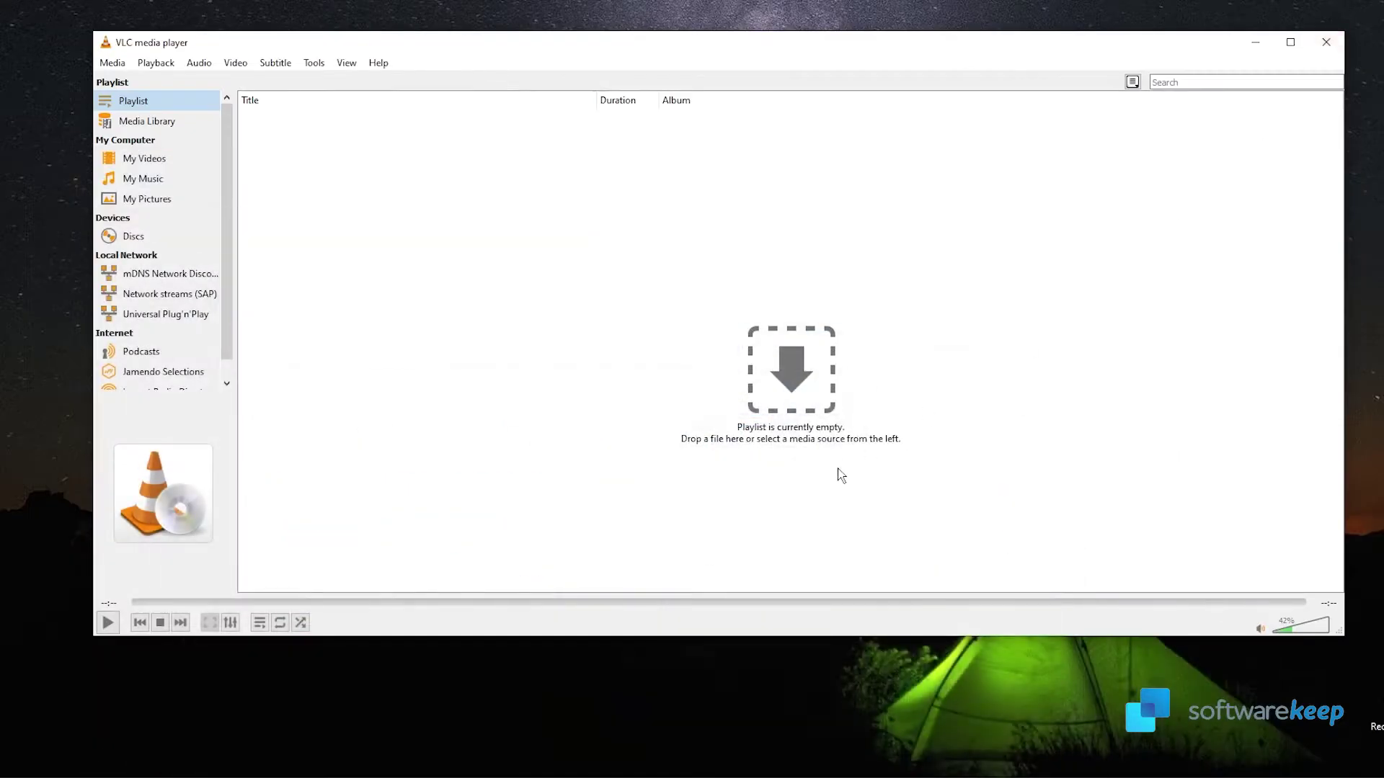
Start a Convert / Save job in VLC with the y2mate.com Chill sakura Hz video from the "How to convert Video to MP3" folder
left_click_drag(678, 51, 662, 62)
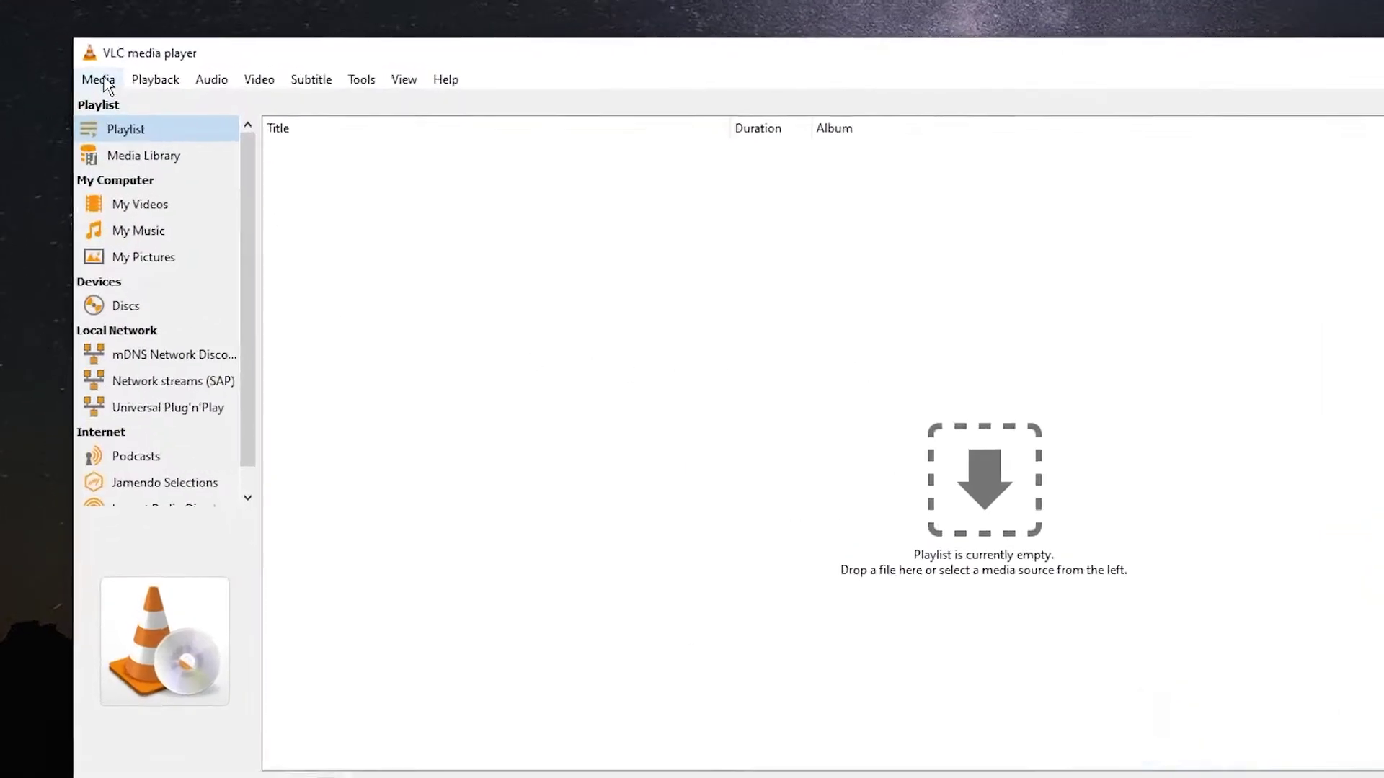
left_click(99, 76)
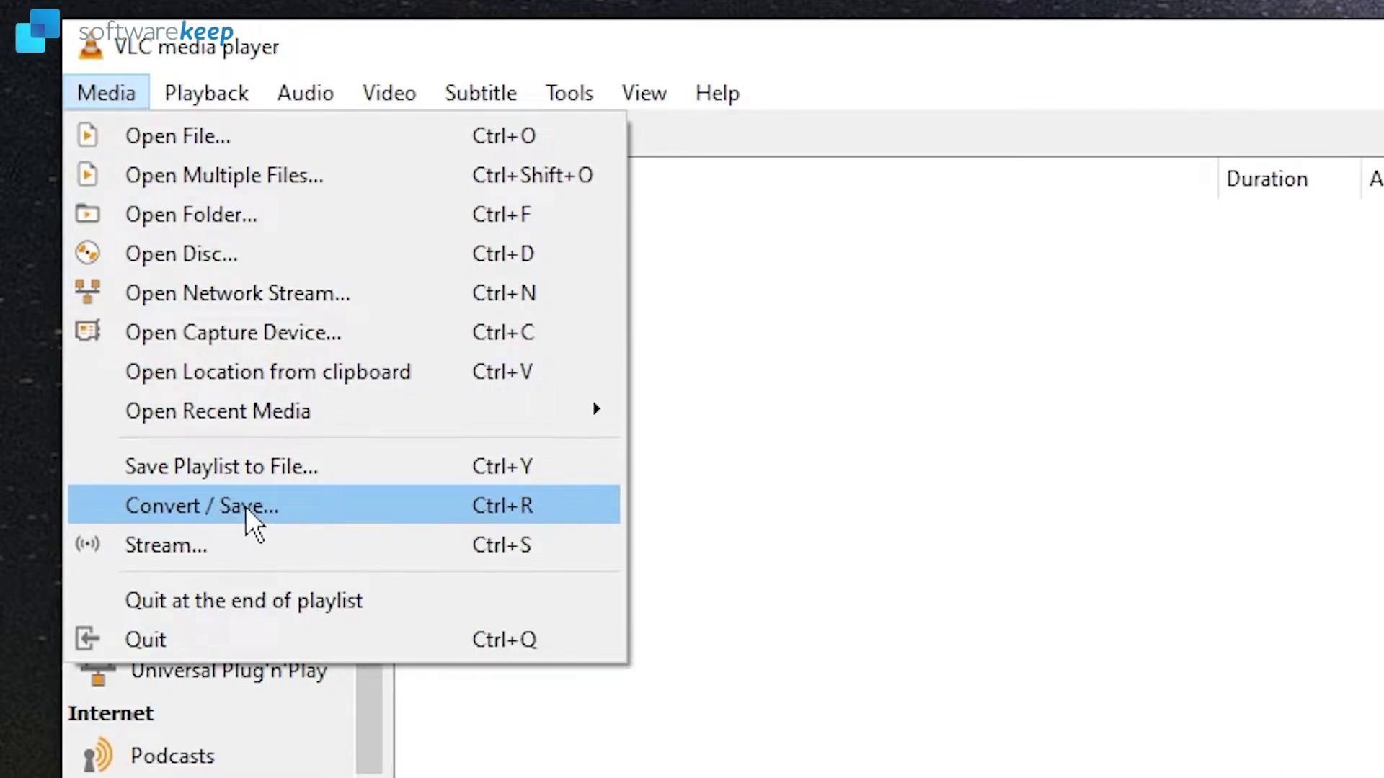
left_click(336, 513)
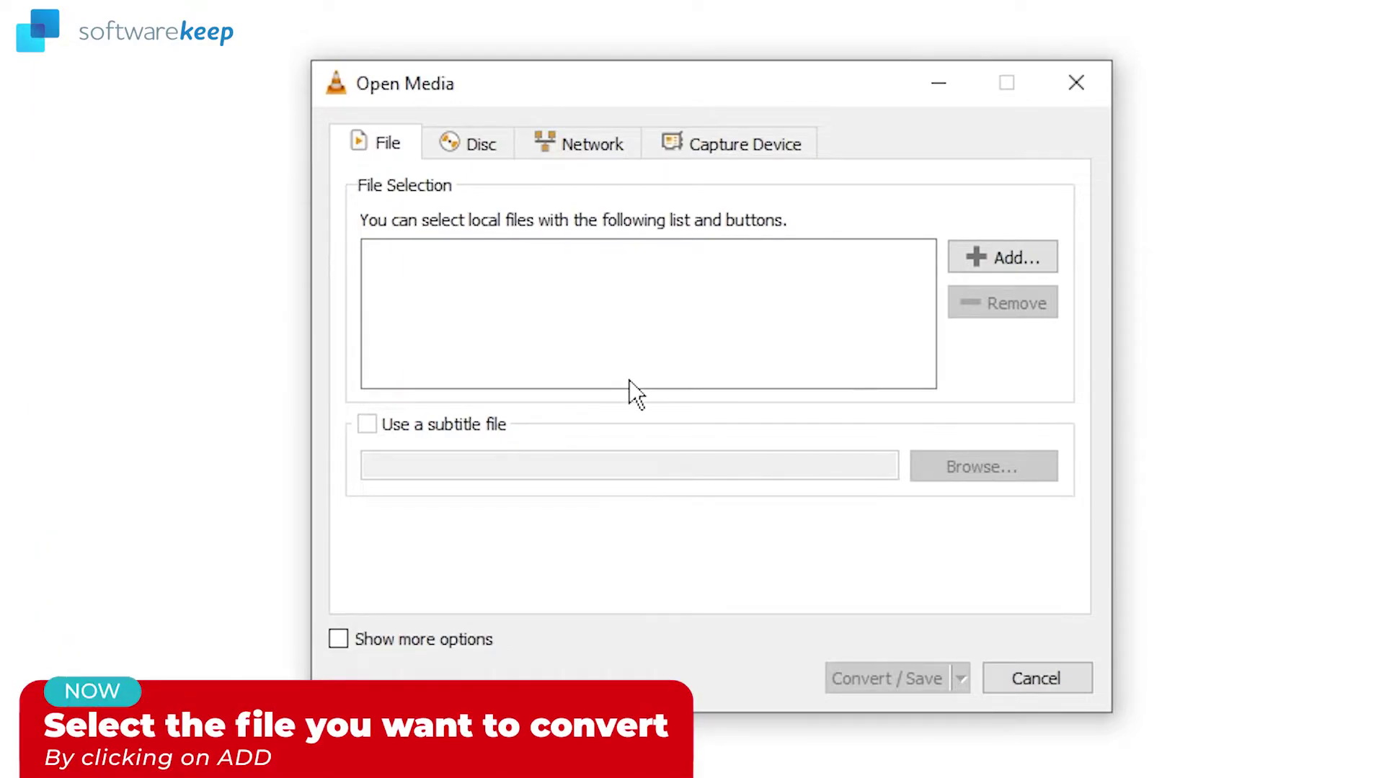
left_click(997, 268)
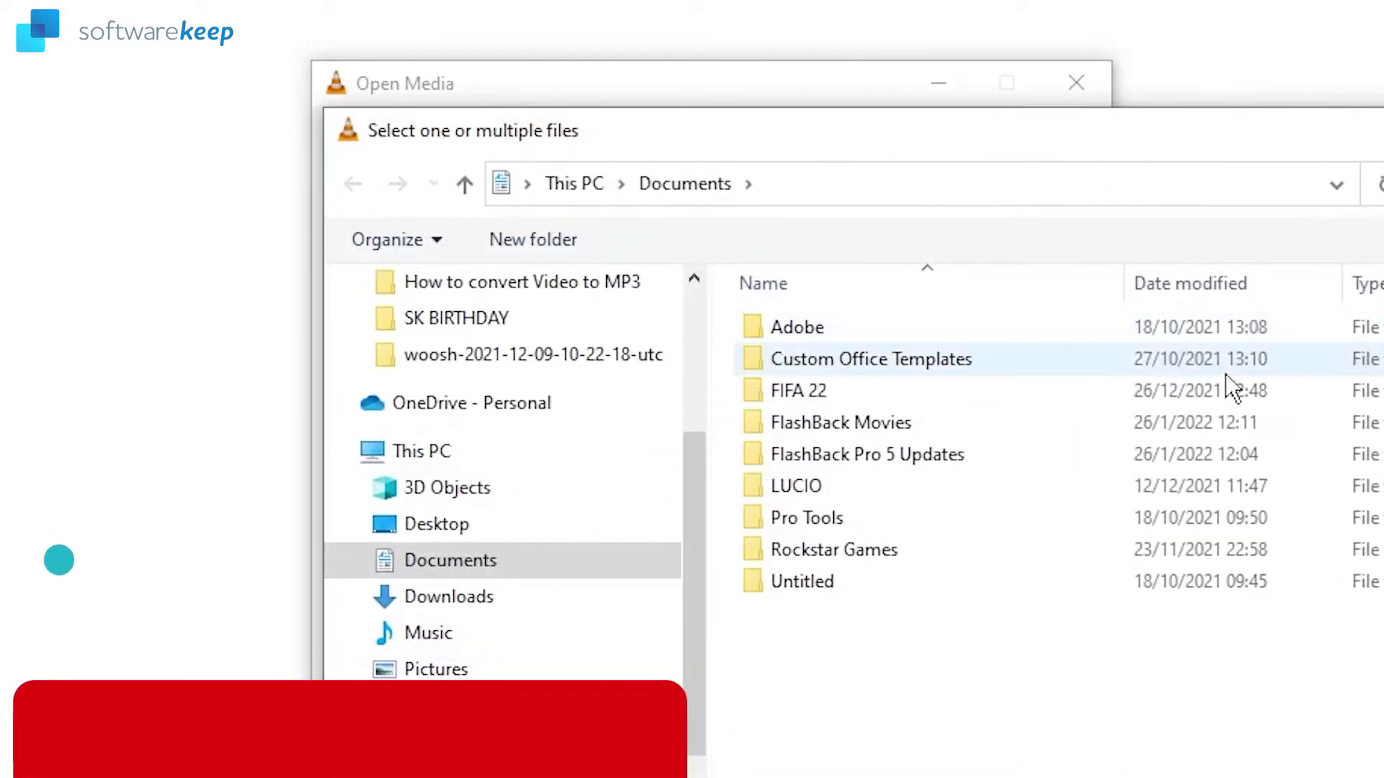
left_click_drag(685, 591, 695, 482)
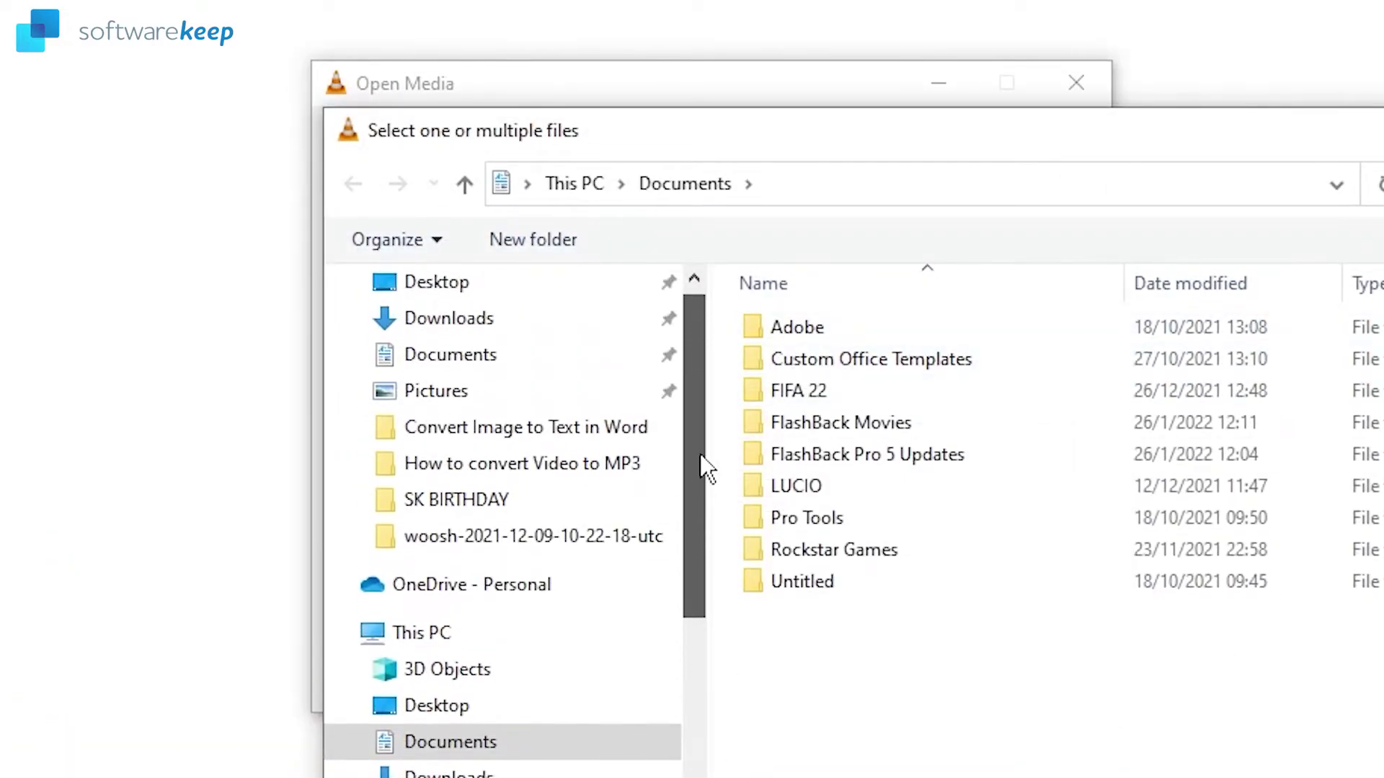
left_click(555, 467)
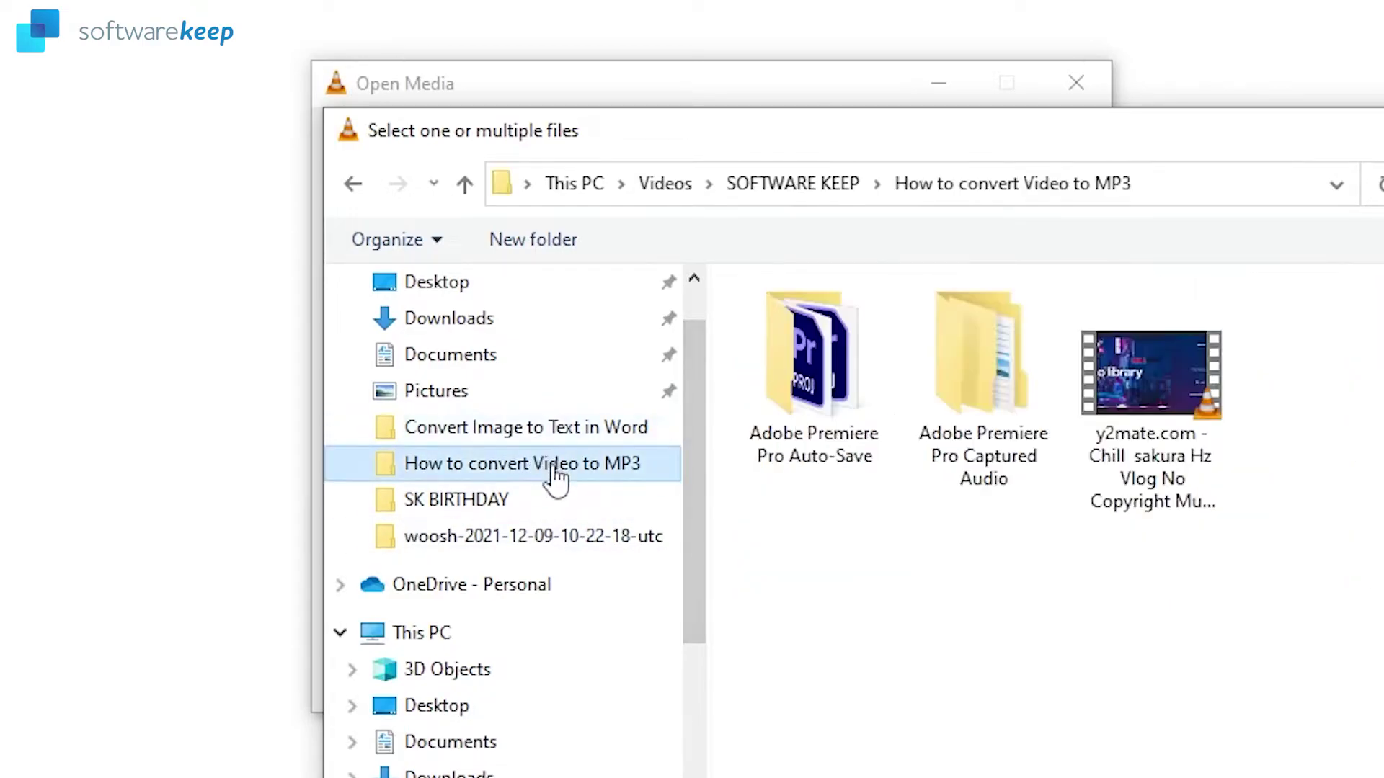
left_click(1180, 490)
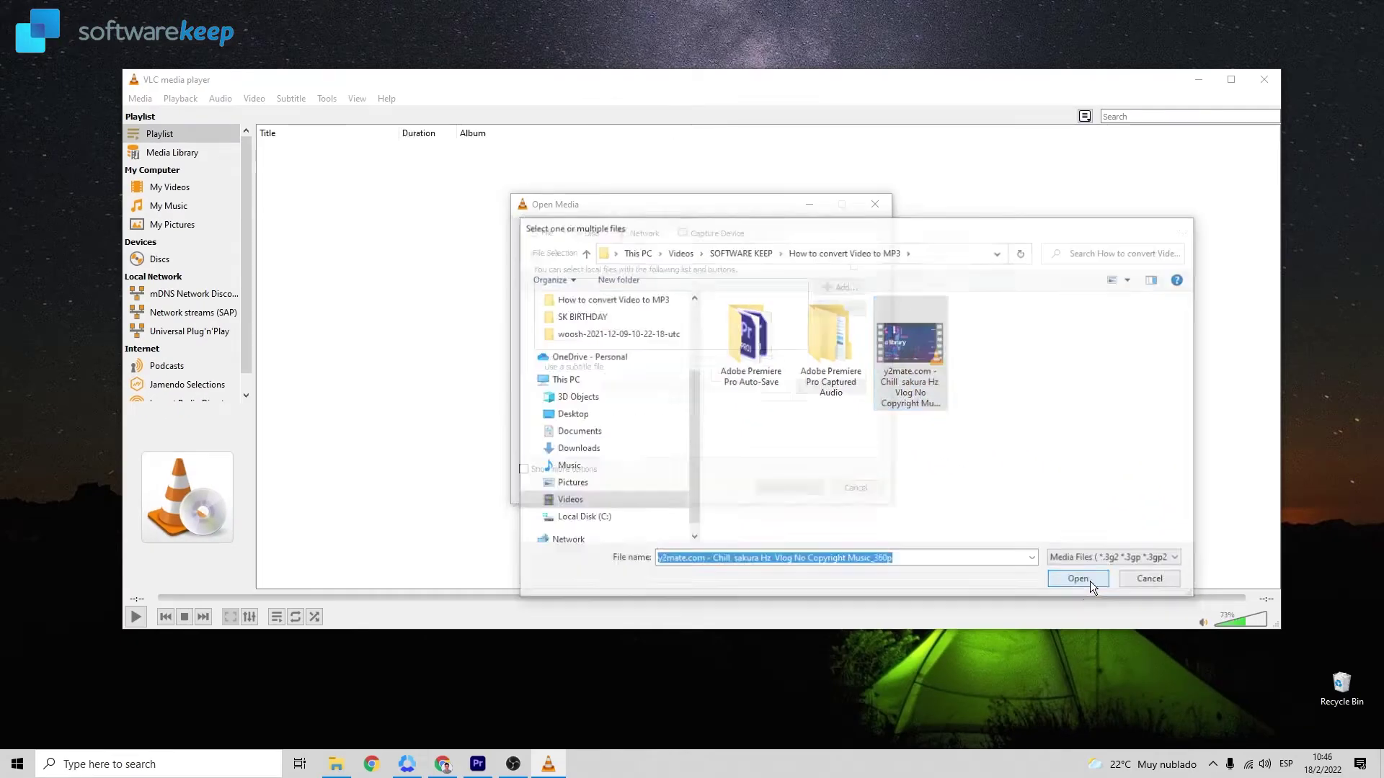
left_click(1080, 581)
left_click(793, 492)
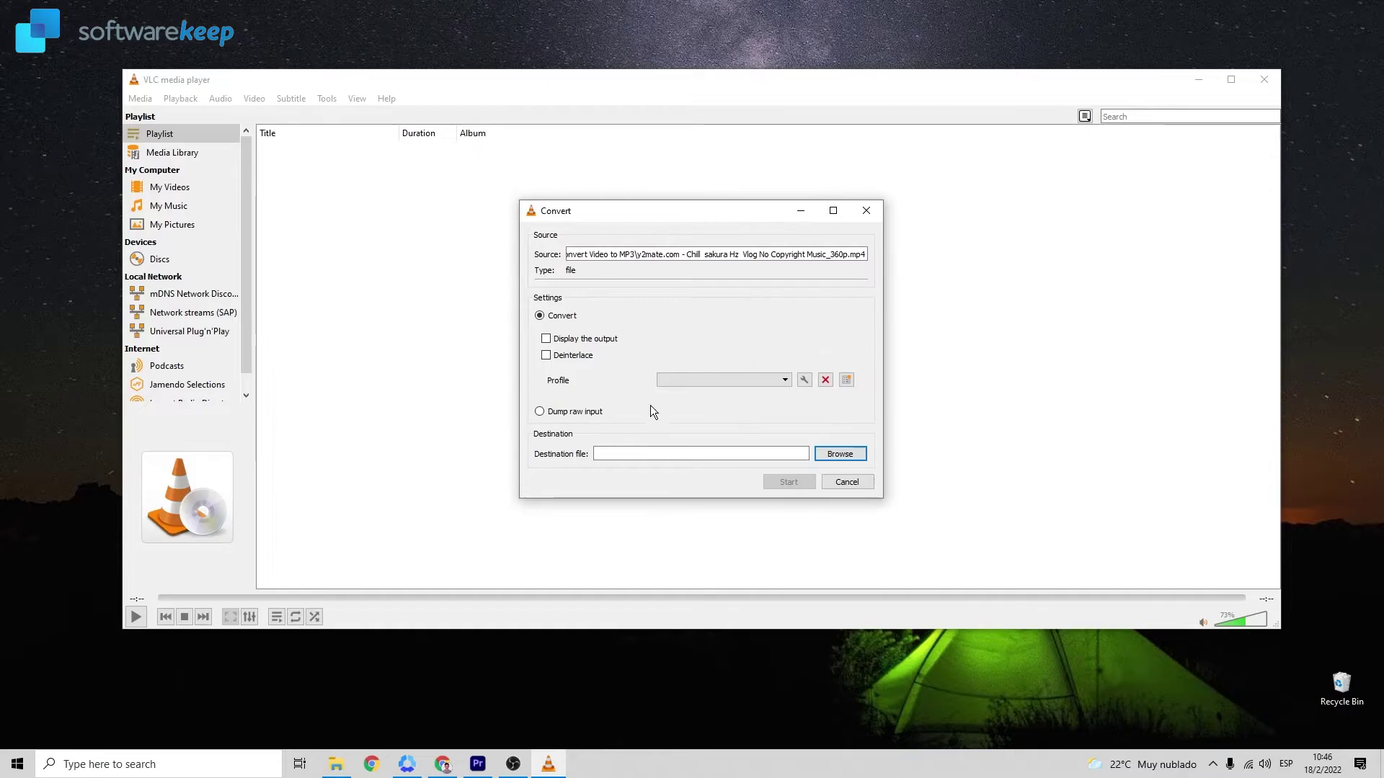
Set the conversion profile to Audio - MP3
left_click(771, 381)
left_click(902, 405)
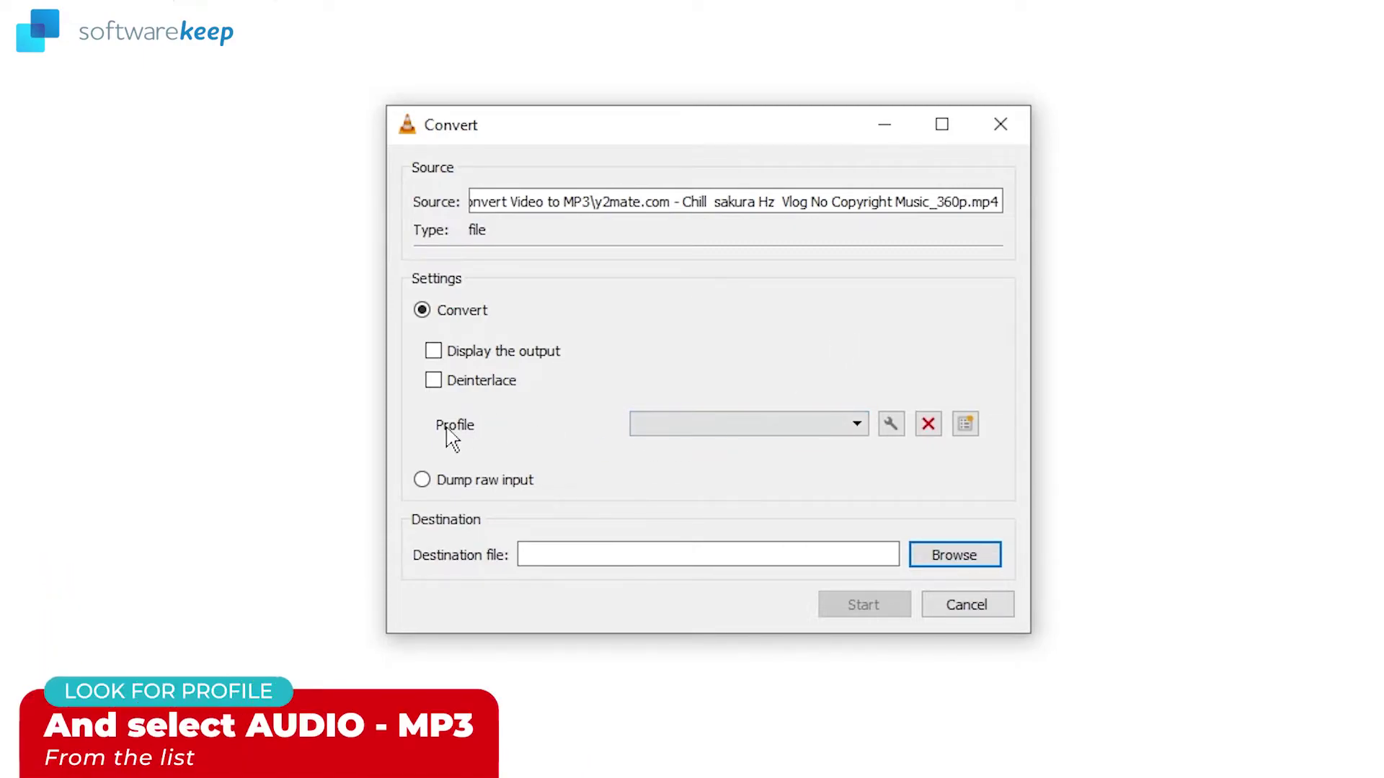
left_click(782, 425)
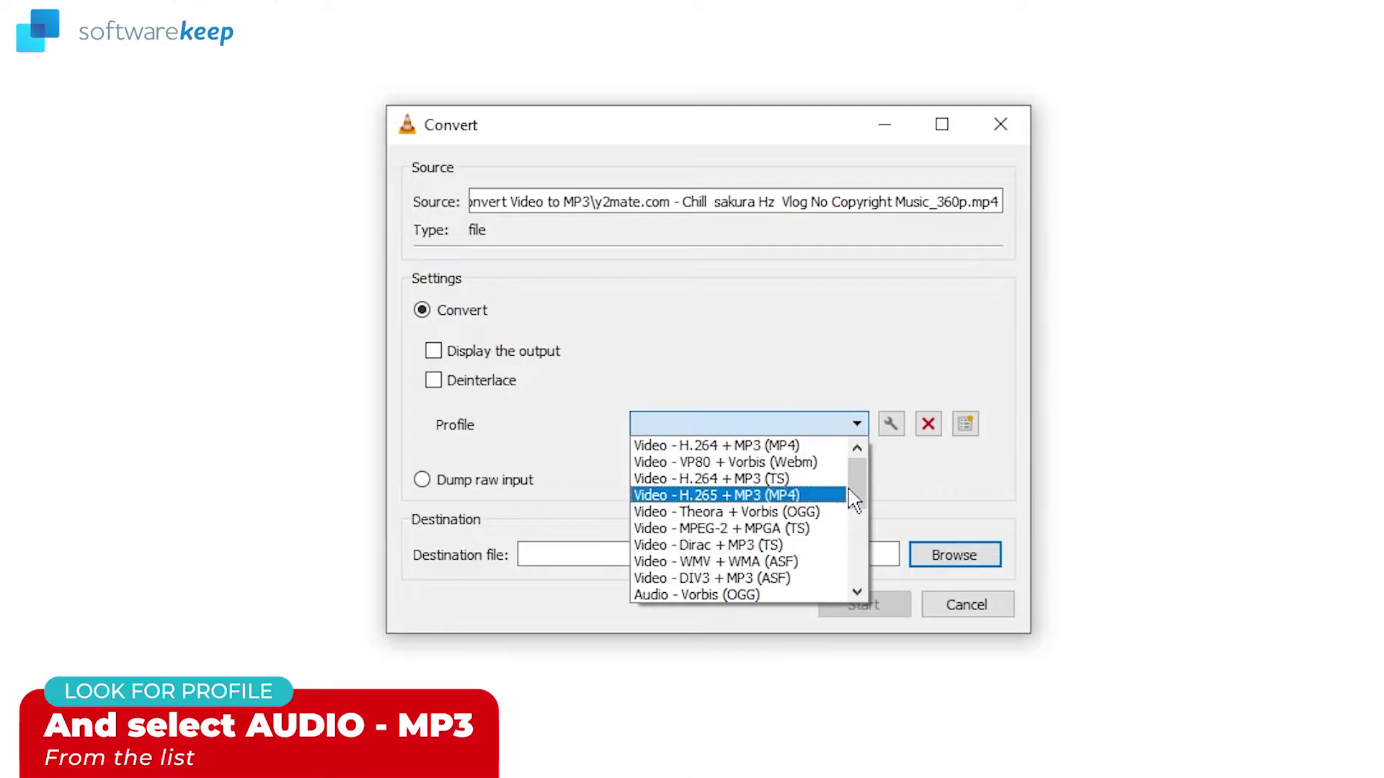
mouse_move(862, 484)
left_mouse_down()
mouse_move(858, 565)
mouse_move(857, 501)
left_mouse_up()
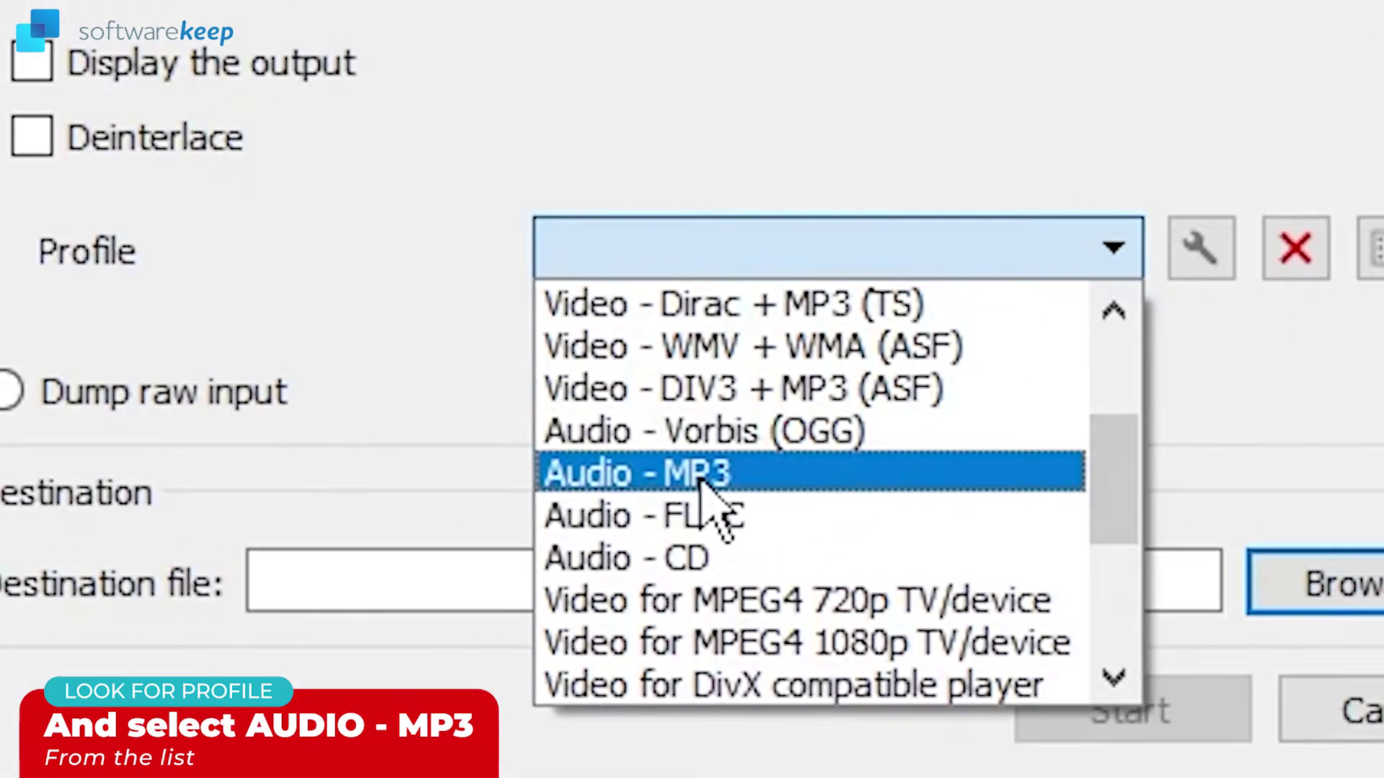
left_click(769, 478)
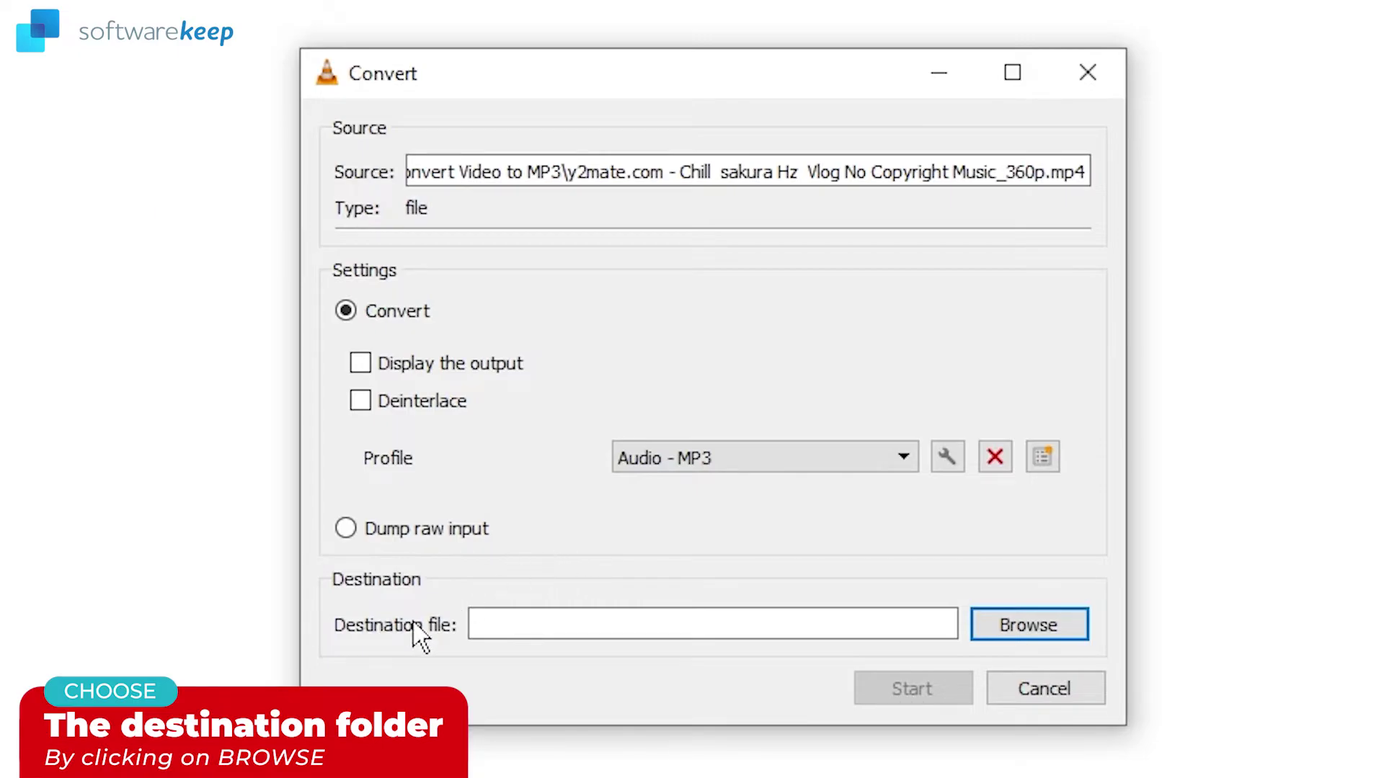
Set the destination file to "VIDEO IS NOW MP3" on the Desktop and start the conversion
left_click(1027, 638)
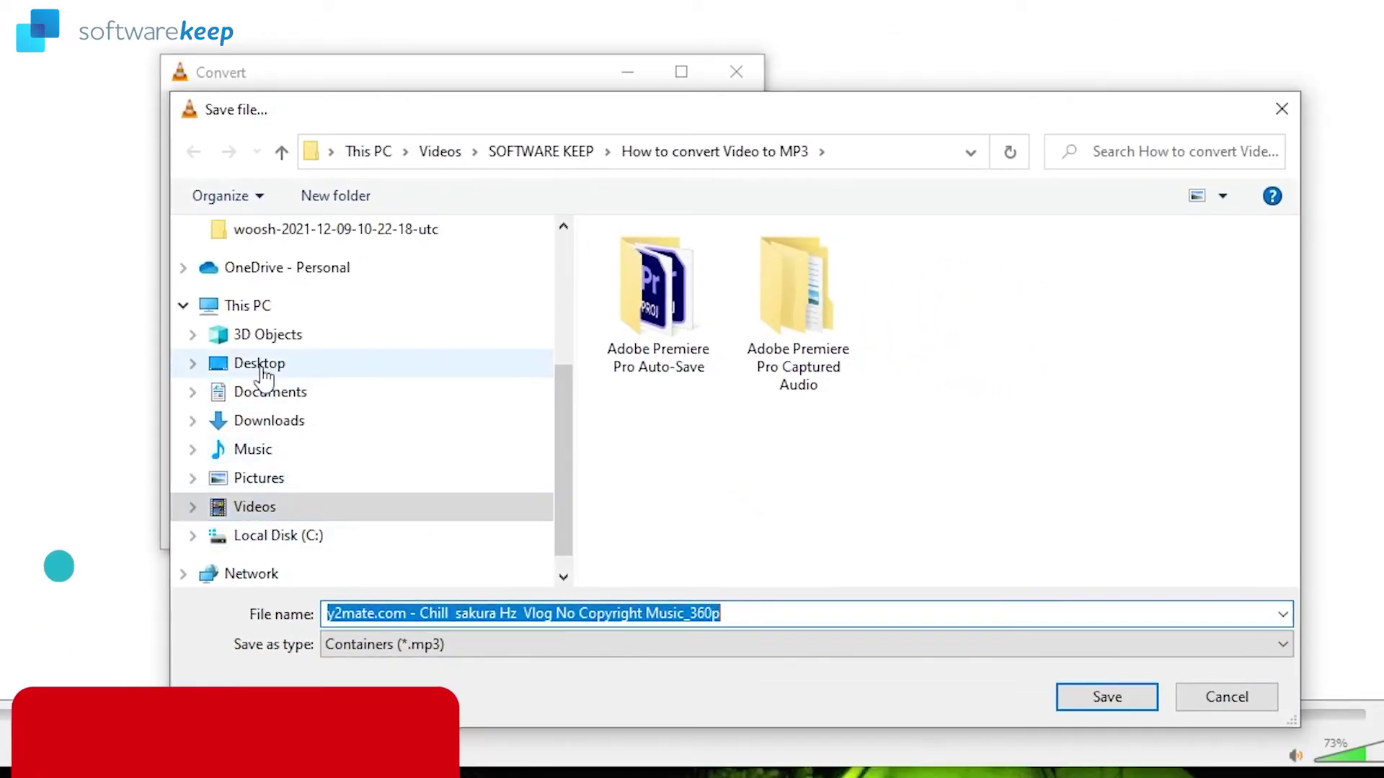
left_click(261, 364)
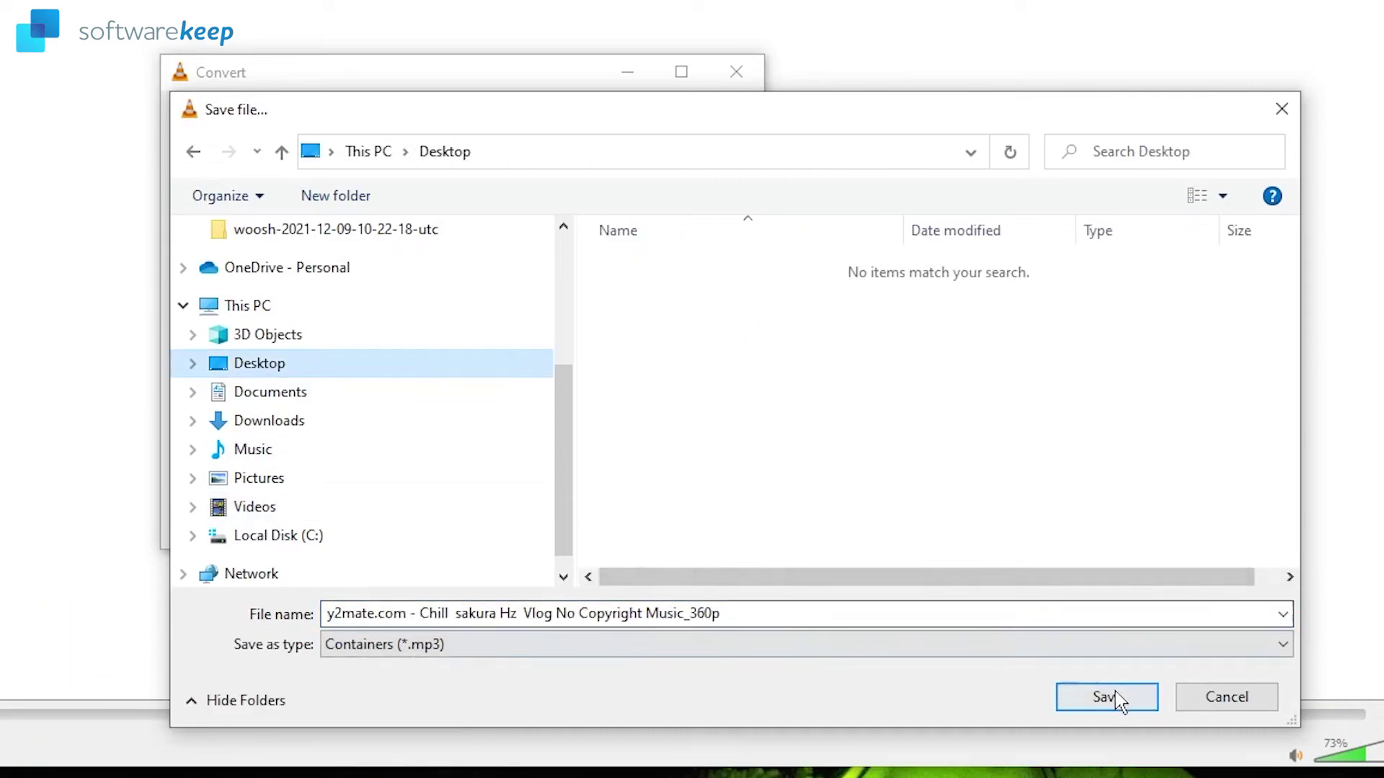
left_click(803, 619)
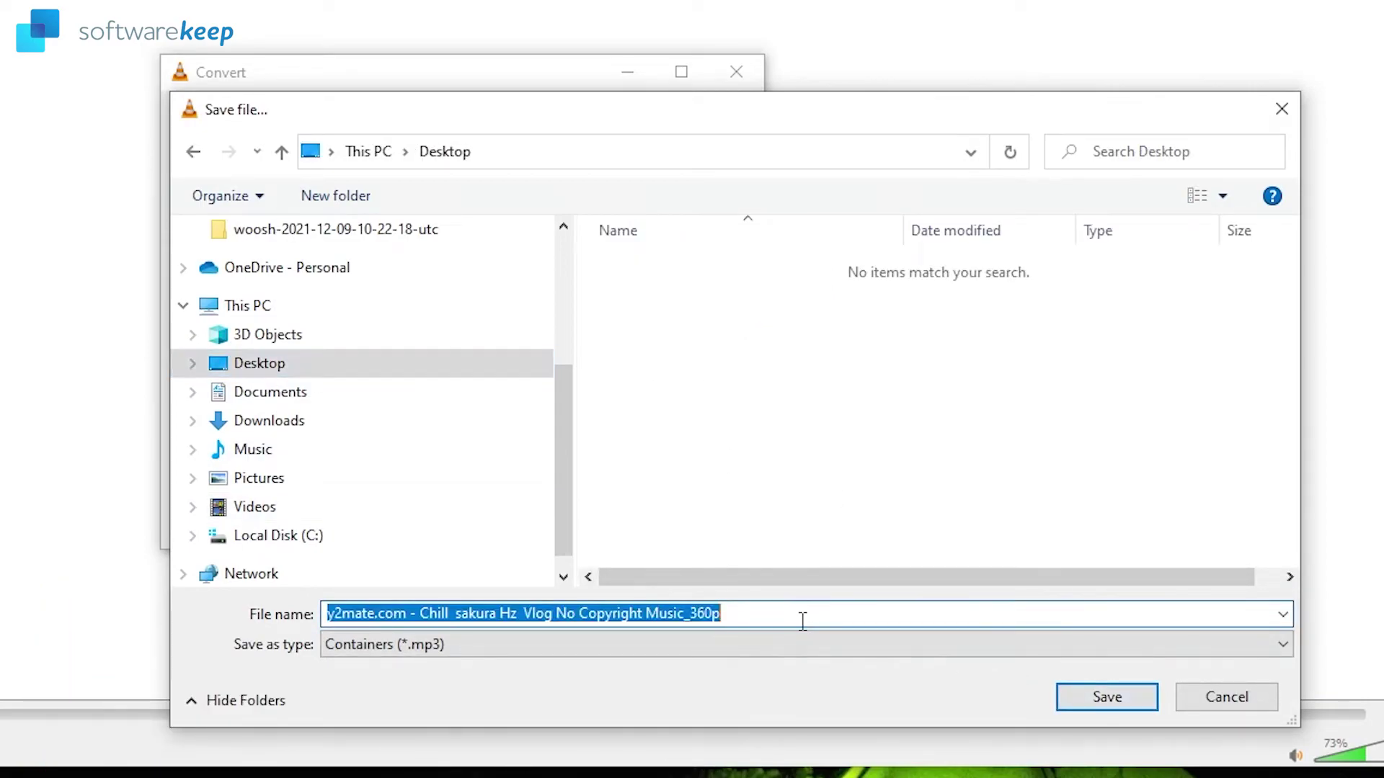
type("VIDEO IS NOW MP3")
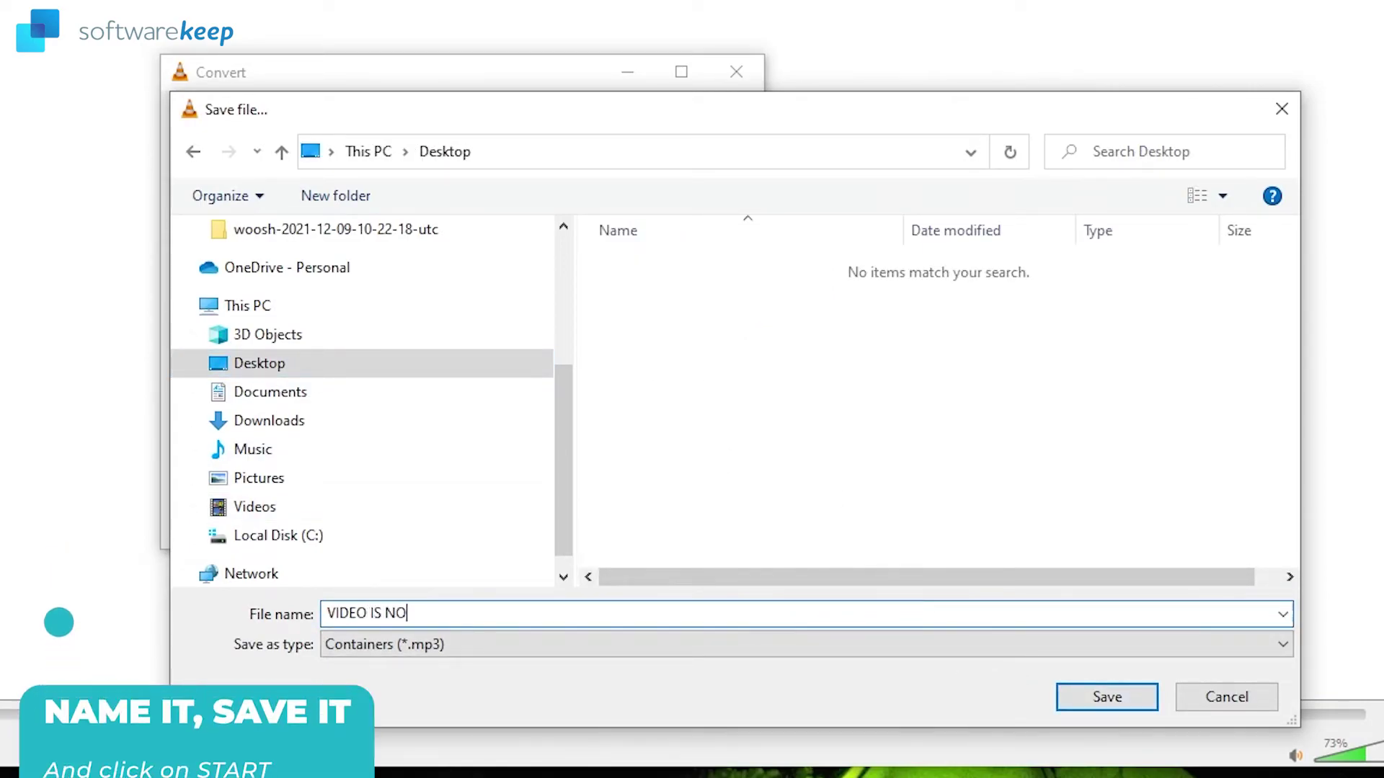
left_click(1107, 697)
left_click(624, 522)
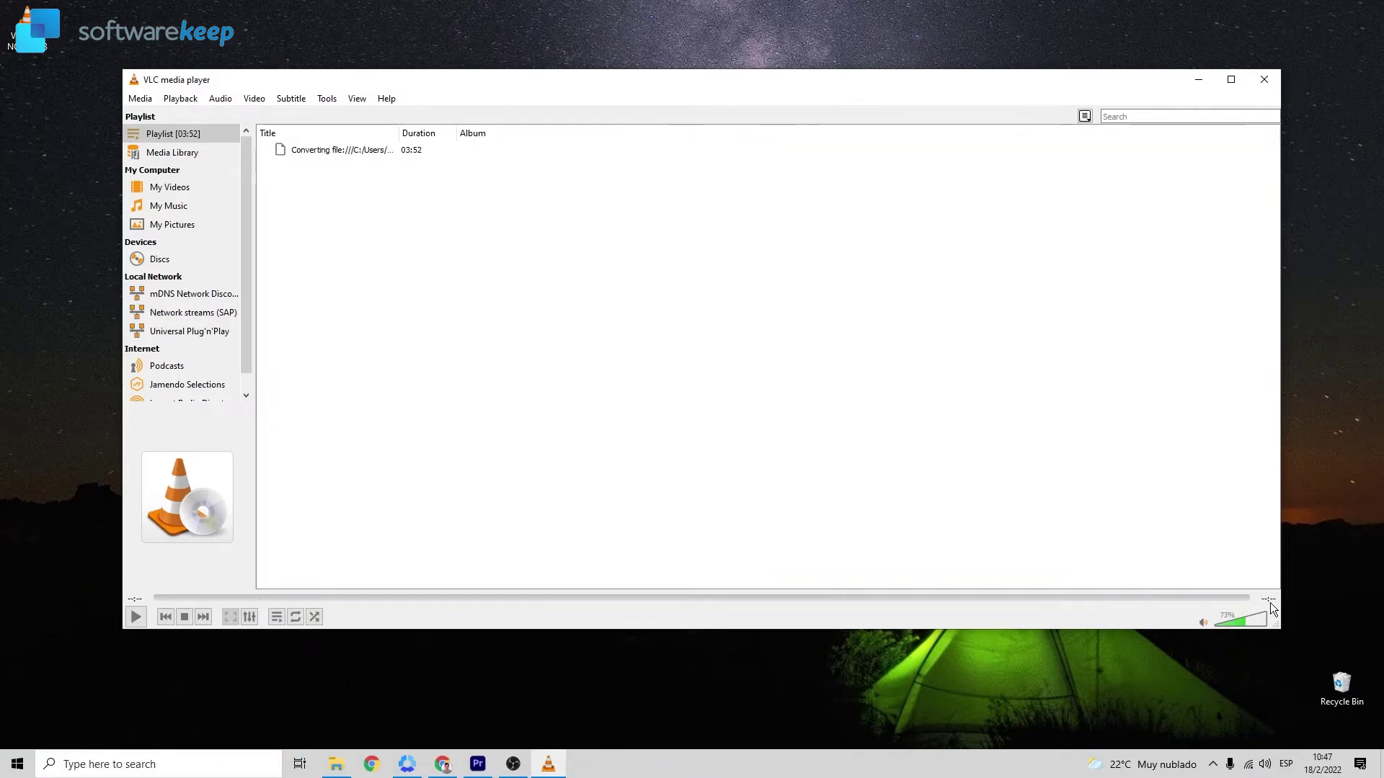
Close VLC and move the converted MP3 file's icon to the upper middle of the desktop
left_click(1274, 83)
left_click_drag(71, 36, 786, 231)
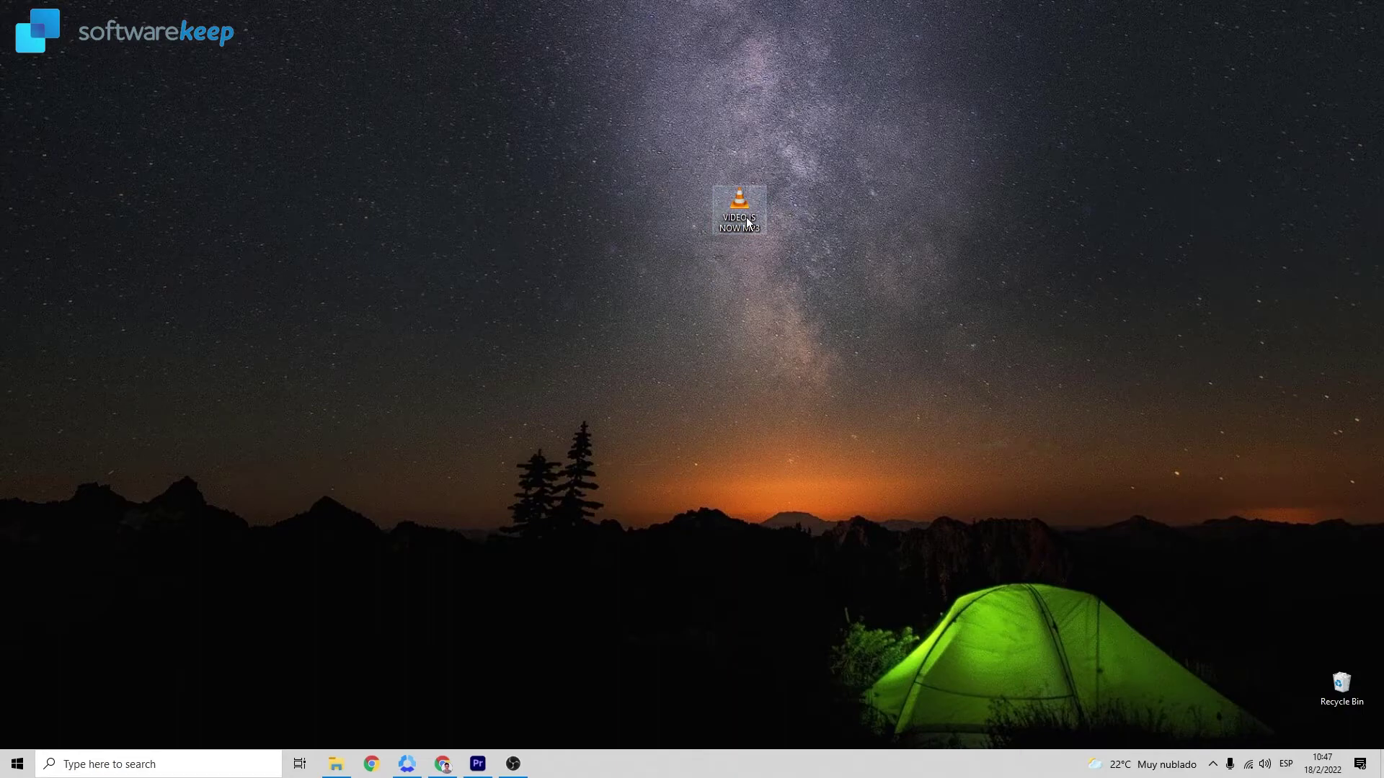
Play the VIDEO IS NOW MP3 file from the desktop and lower the playback volume to 39%
mouse_move(747, 222)
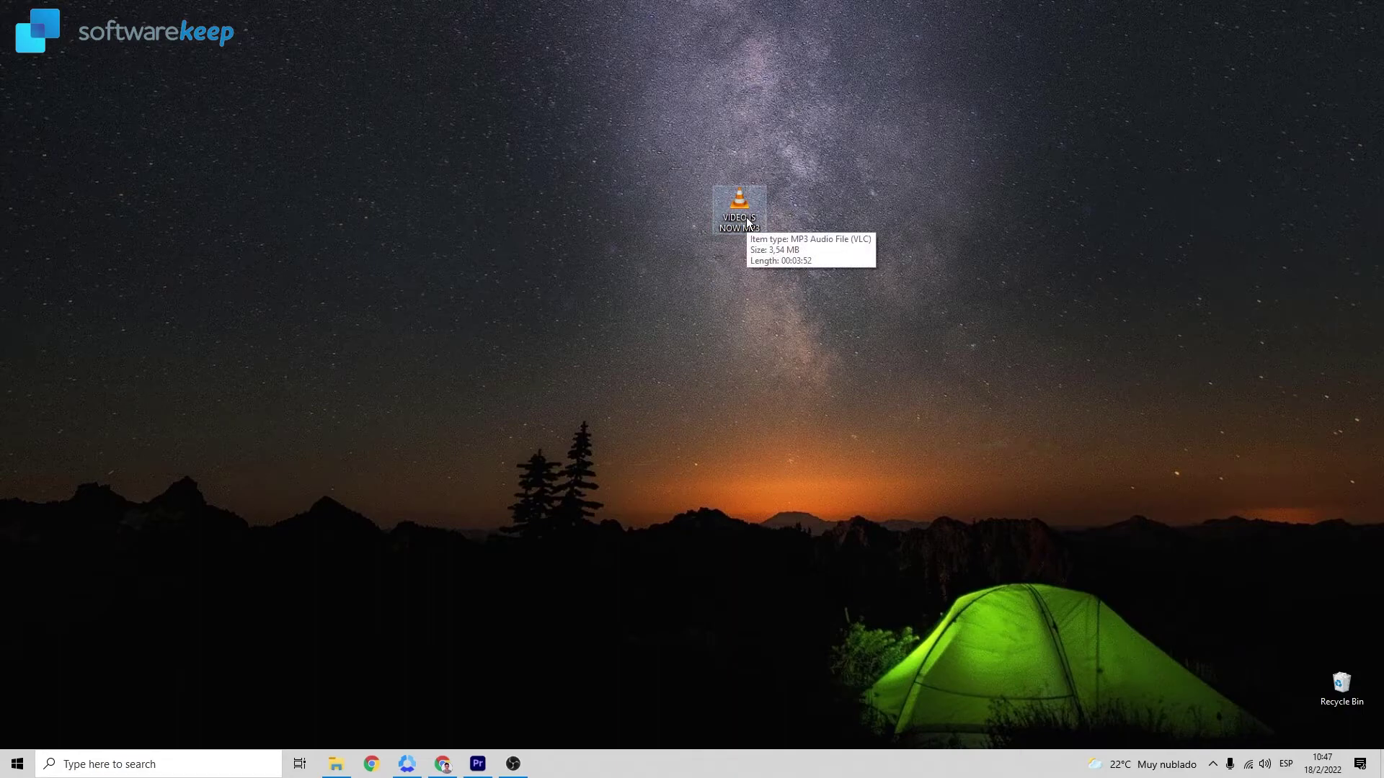
double_click(747, 222)
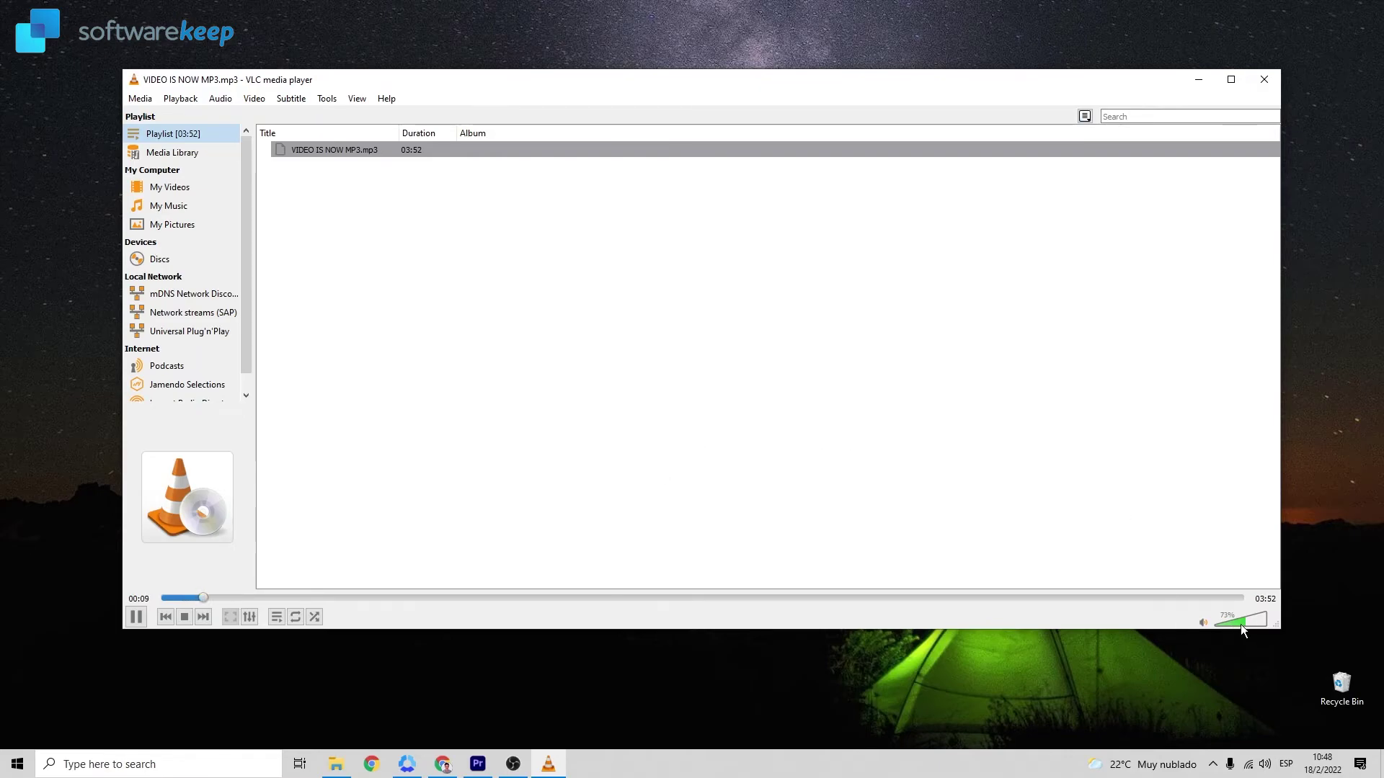
left_click_drag(1241, 624, 1231, 625)
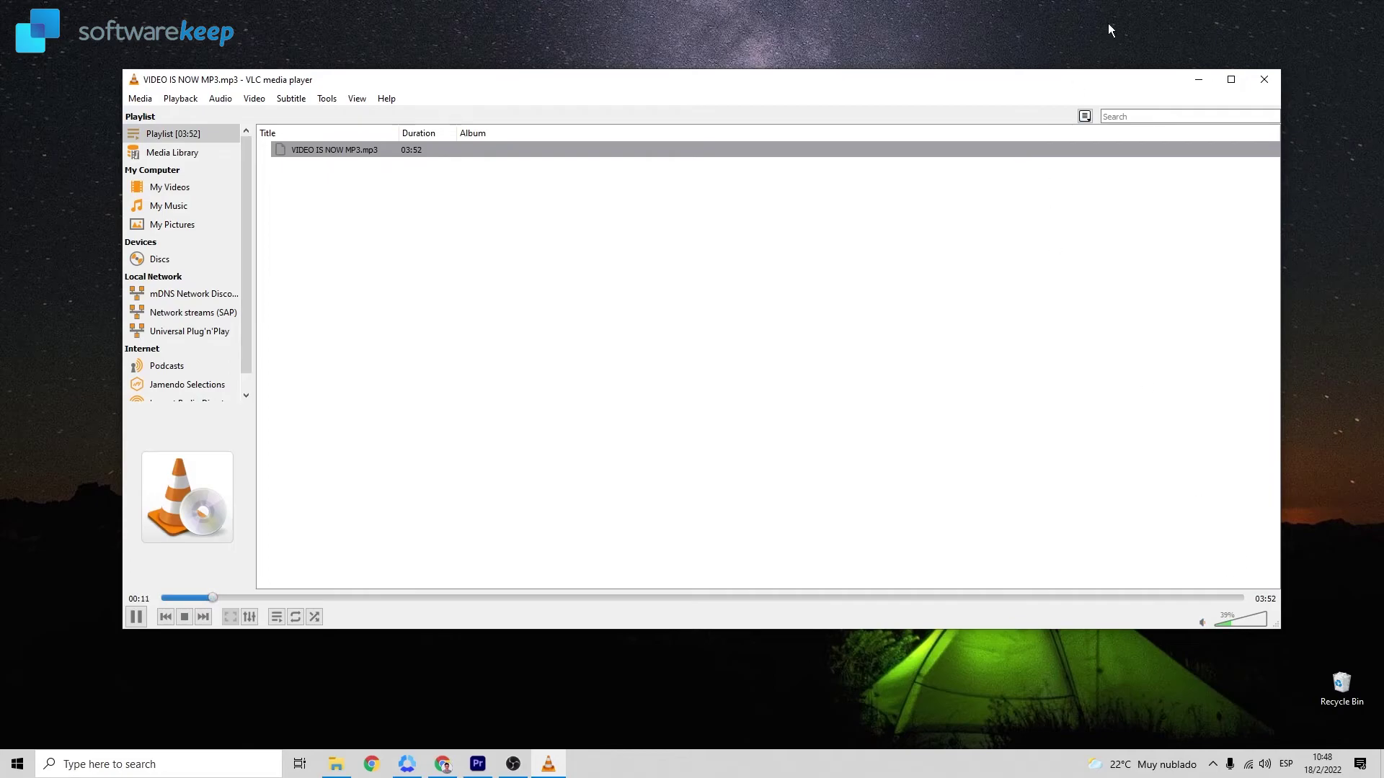